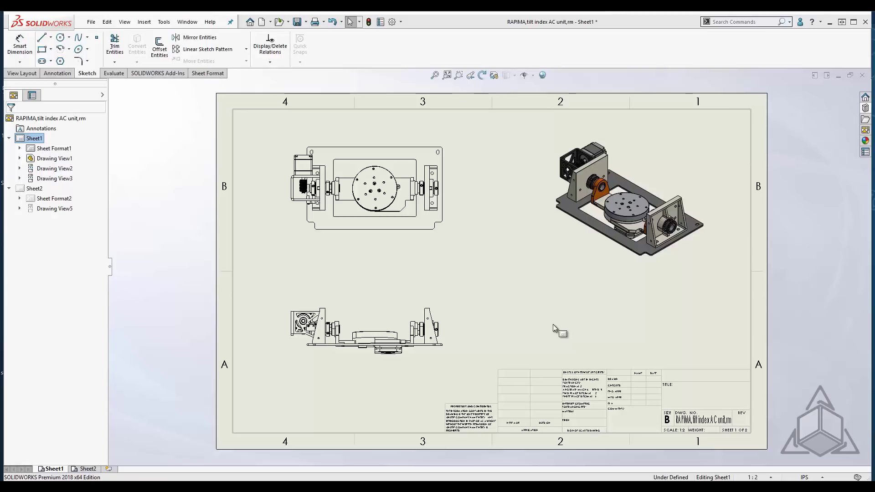
{"action": "right_click", "coordinate": [520, 262]}
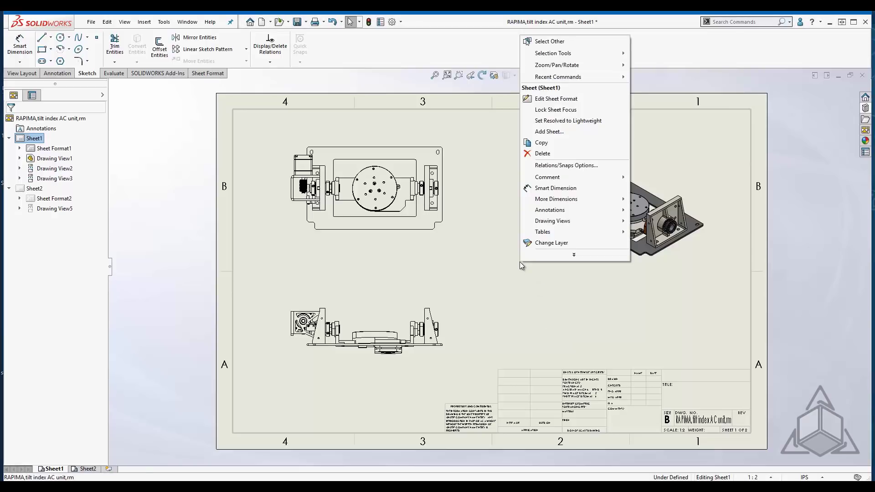
{"action": "left_click", "coordinate": [505, 267]}
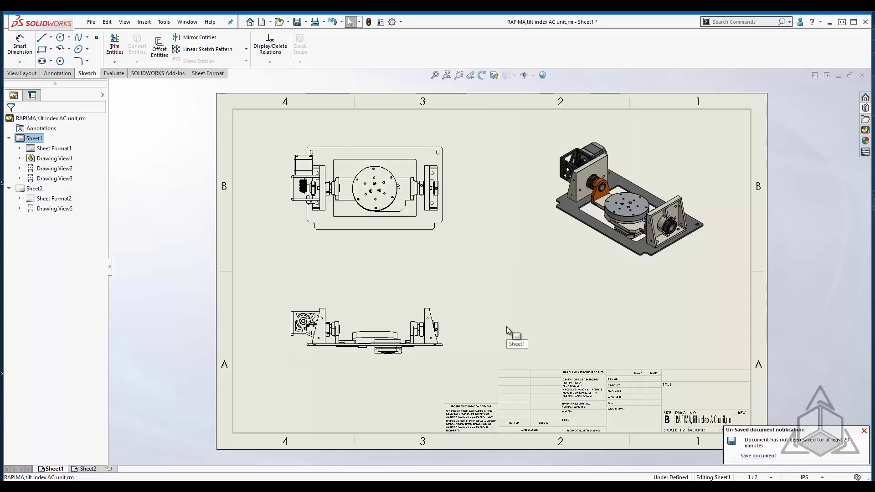
Add a custom text property named Watermark with the value "In process" to the drawing's file properties
{"action": "left_click", "coordinate": [91, 22]}
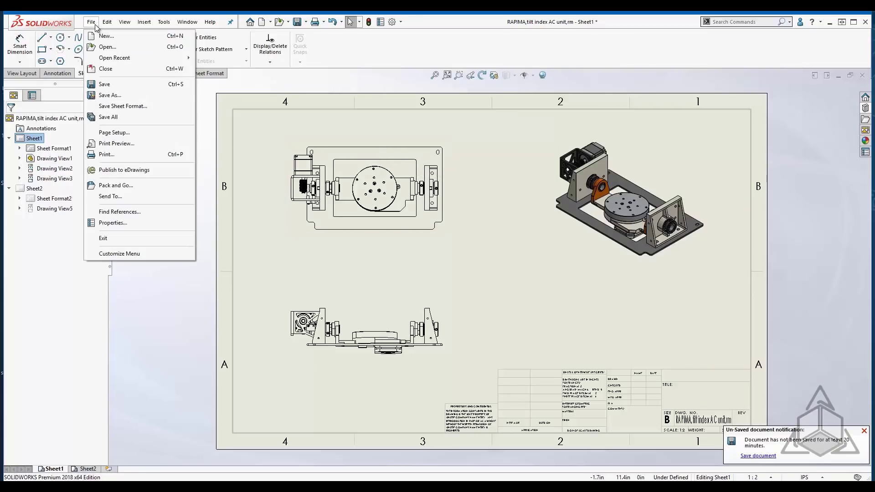
{"action": "left_click", "coordinate": [112, 223]}
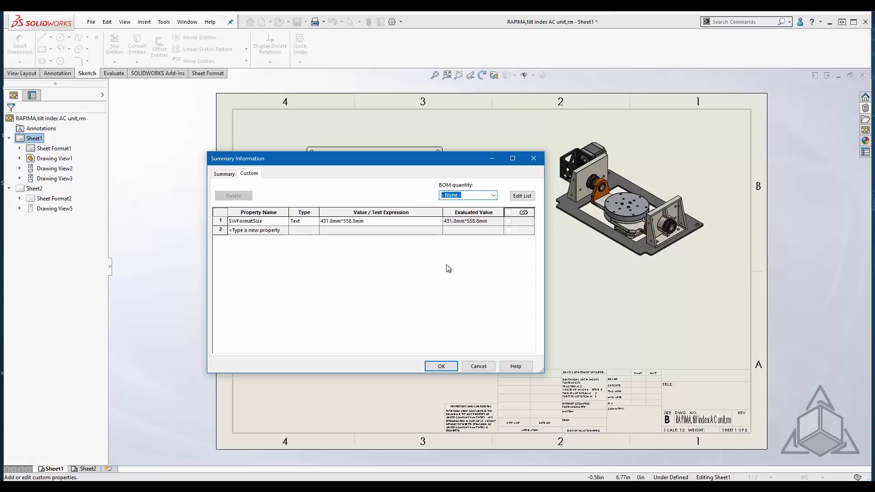
{"action": "left_click", "coordinate": [273, 231]}
{"action": "type", "text": "Watermark"}
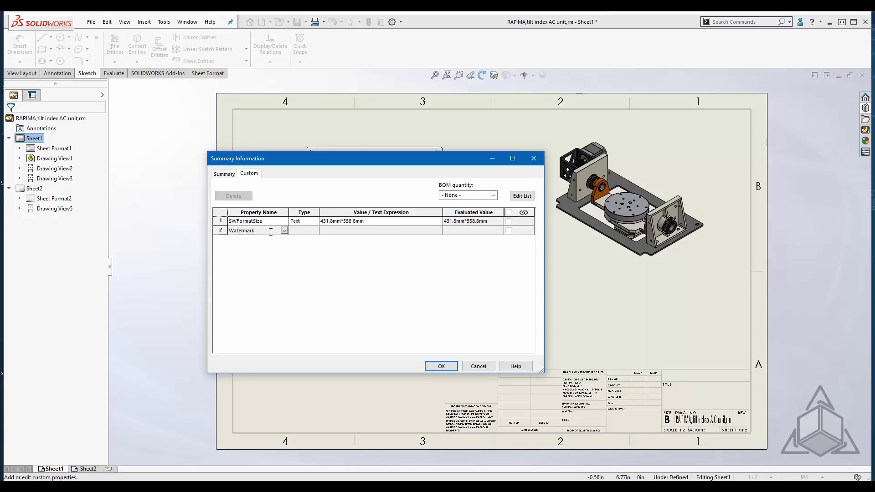
{"action": "left_click", "coordinate": [336, 229]}
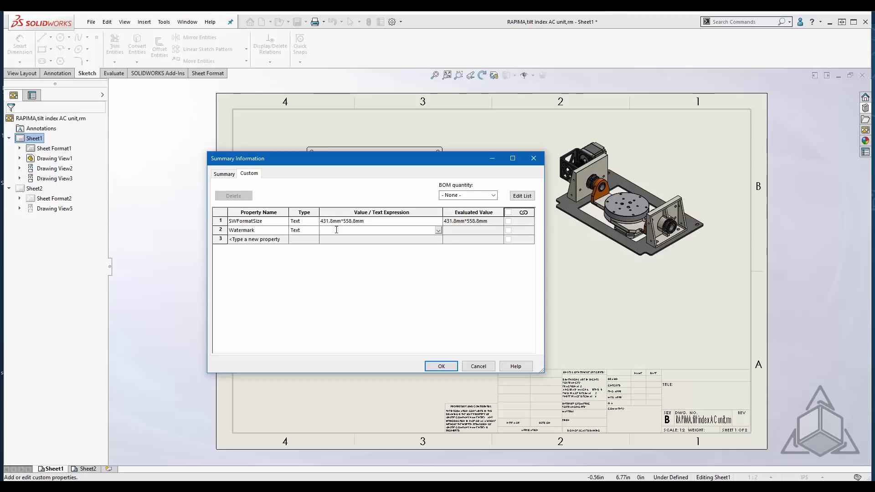
{"action": "type", "text": "In progess"}
{"action": "left_click", "coordinate": [462, 231]}
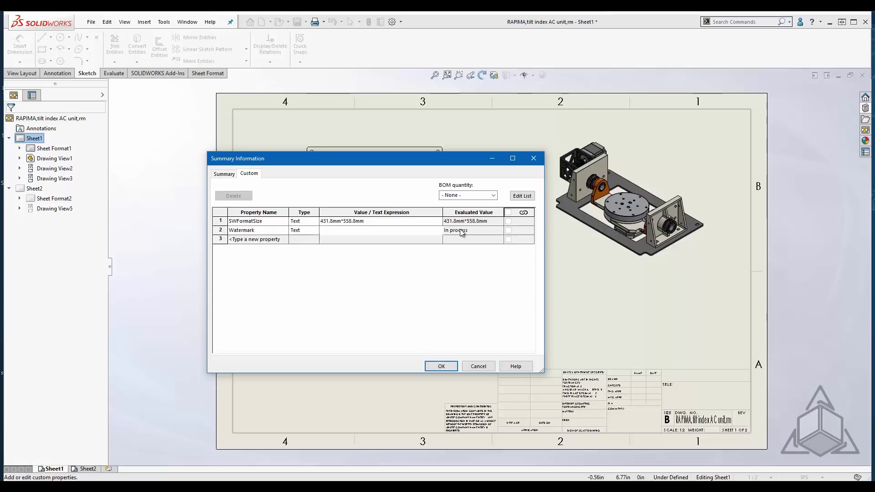
{"action": "left_click", "coordinate": [442, 367]}
Edit Sheet1's sheet format and place a new note without a leader near the middle of the sheet
{"action": "right_click", "coordinate": [489, 263]}
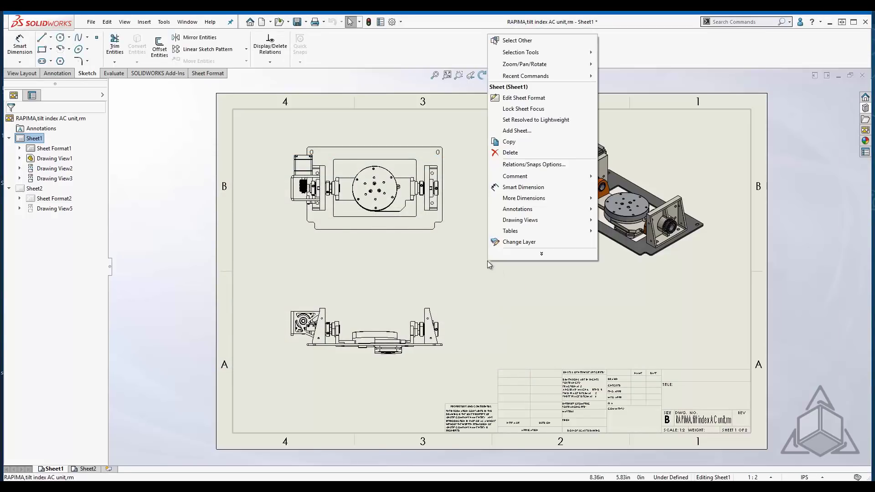
{"action": "left_click", "coordinate": [524, 98]}
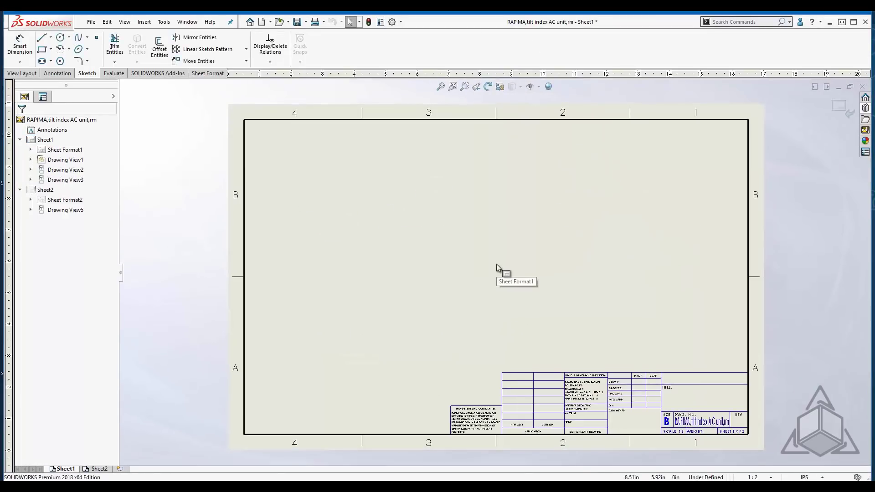
{"action": "key", "text": "s"}
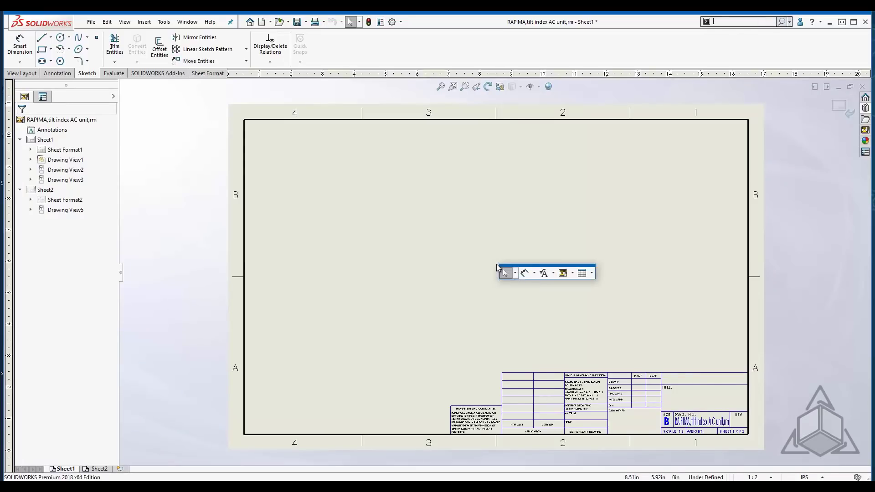
{"action": "left_click", "coordinate": [554, 274]}
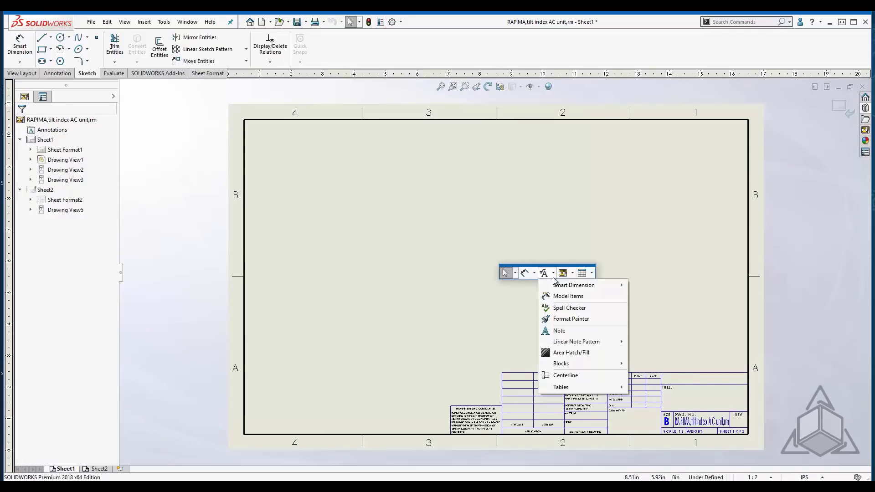
{"action": "left_click", "coordinate": [557, 330]}
{"action": "left_click", "coordinate": [472, 261]}
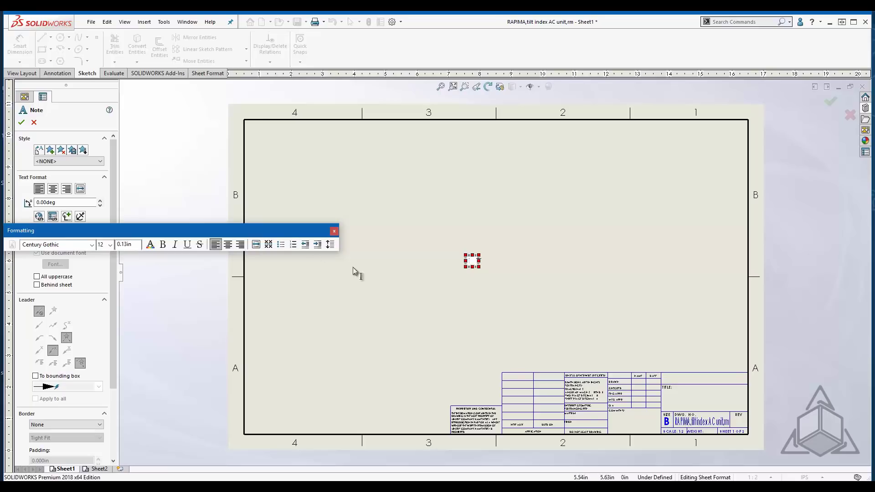
{"action": "left_click_drag", "start_coordinate": [258, 228], "coordinate": [481, 183]}
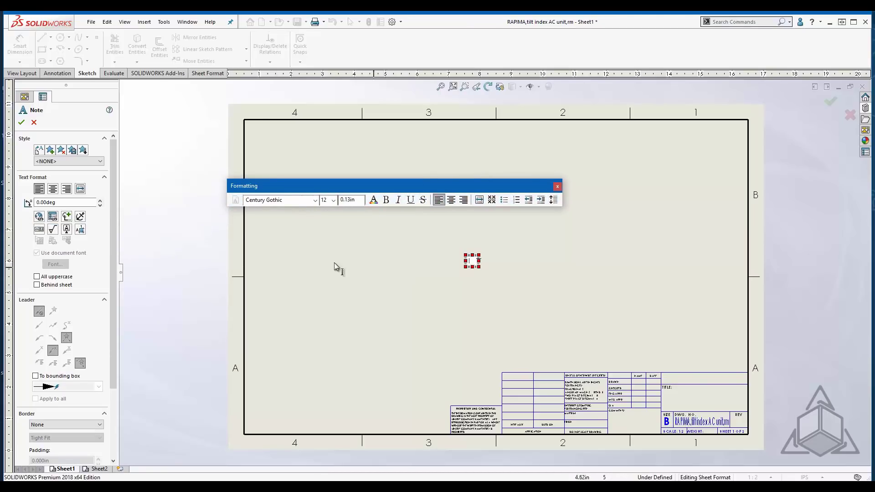
Link the note to the current document's Watermark property and finish the note
{"action": "left_click", "coordinate": [52, 217]}
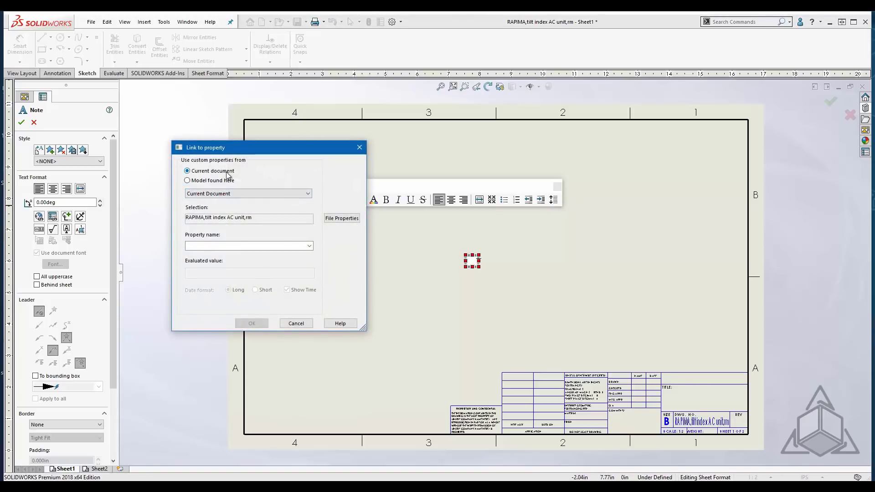
{"action": "left_click", "coordinate": [309, 194]}
{"action": "left_click", "coordinate": [310, 196]}
{"action": "left_click", "coordinate": [309, 245]}
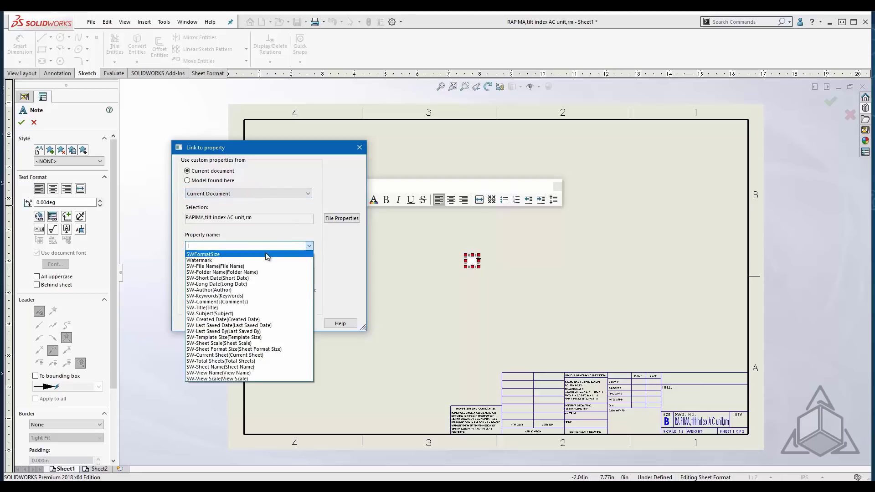
{"action": "left_click", "coordinate": [221, 265]}
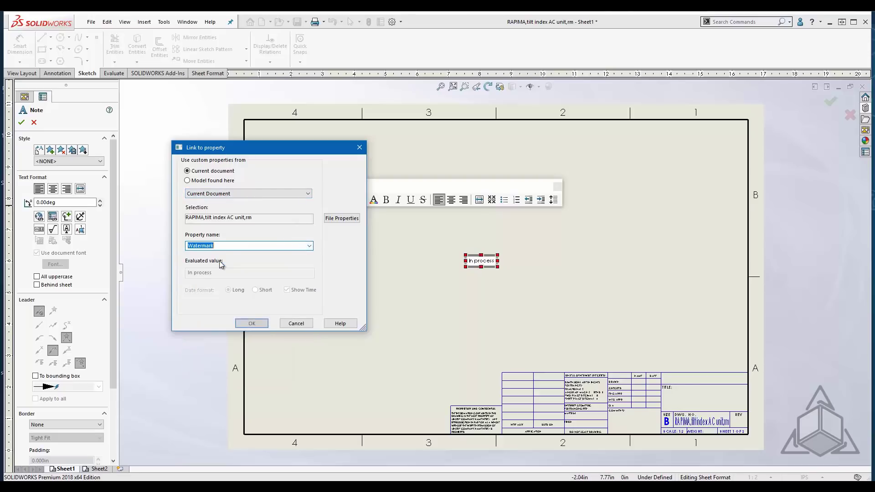
{"action": "left_click", "coordinate": [250, 323]}
{"action": "left_click", "coordinate": [420, 304]}
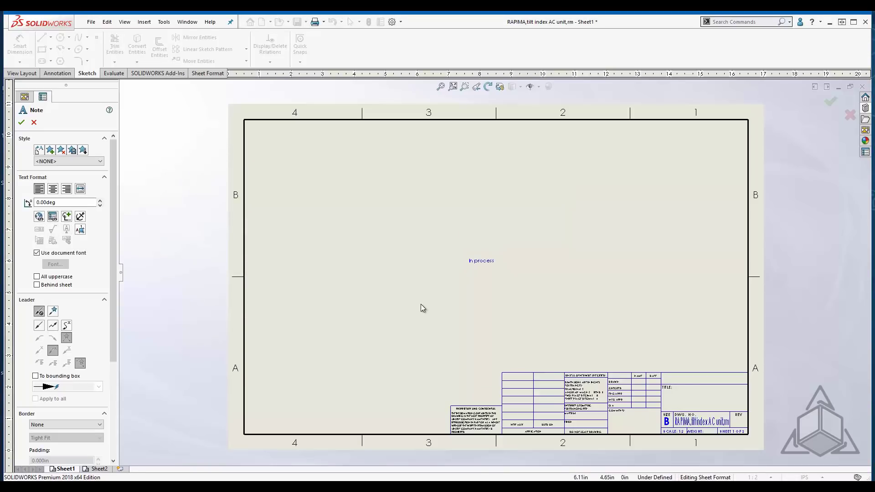
{"action": "key", "text": "Escape"}
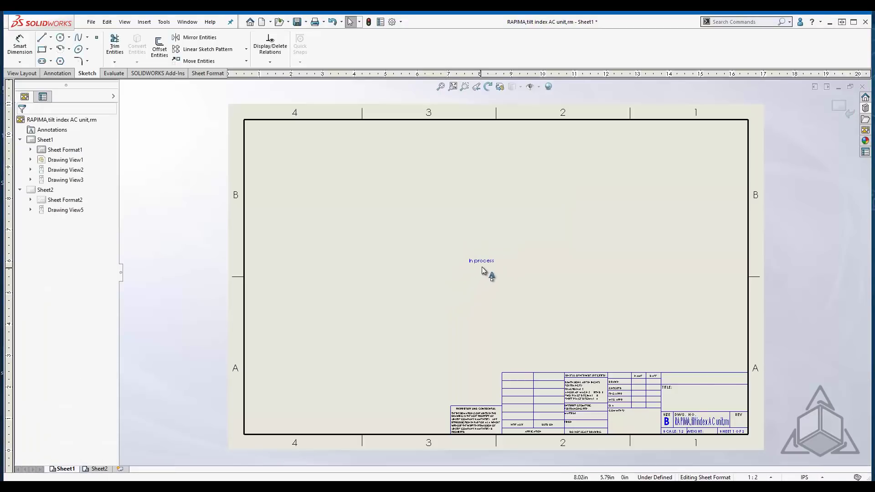
Set the font size of the "In process" note to 125
{"action": "left_click", "coordinate": [482, 262]}
{"action": "double_click", "coordinate": [484, 263]}
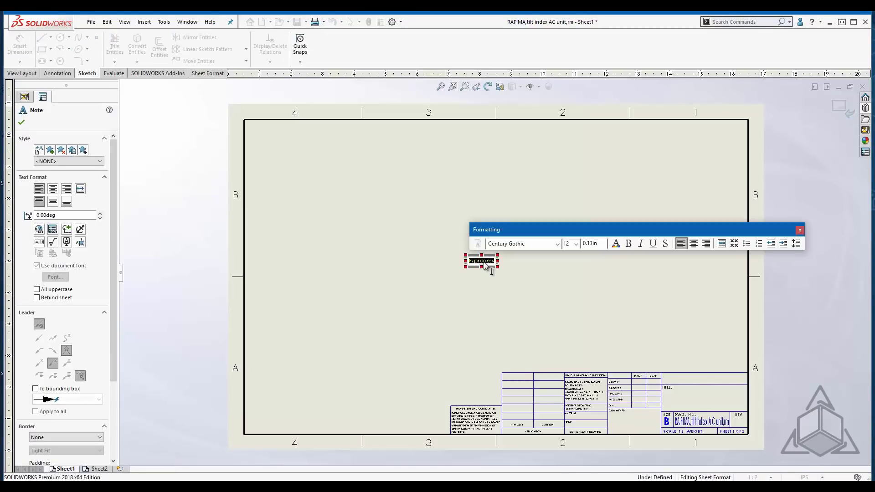
{"action": "left_click", "coordinate": [570, 245]}
{"action": "type", "text": "125"}
{"action": "key", "text": "Return"}
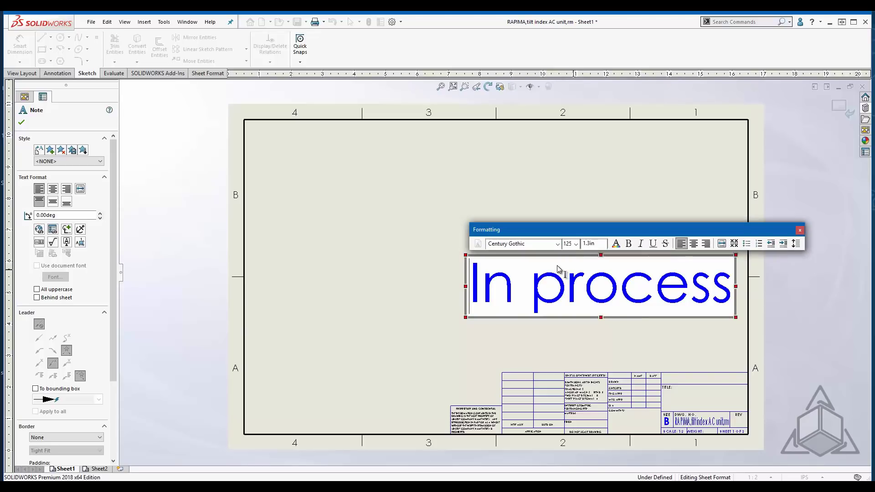
{"action": "left_click", "coordinate": [371, 283]}
Rotate the "In process" note to 30 degrees and return to editing the sheet
{"action": "left_click", "coordinate": [504, 281]}
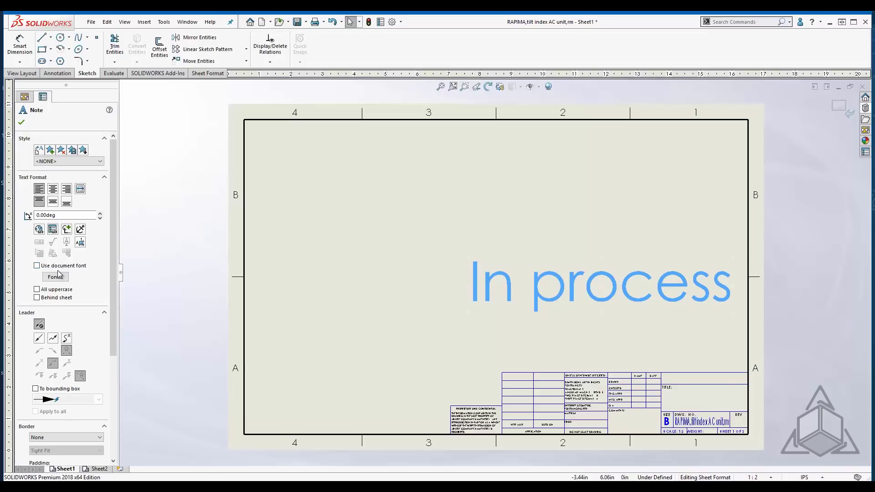
{"action": "left_click", "coordinate": [100, 213]}
{"action": "left_click", "coordinate": [100, 213]}
{"action": "left_click", "coordinate": [100, 214]}
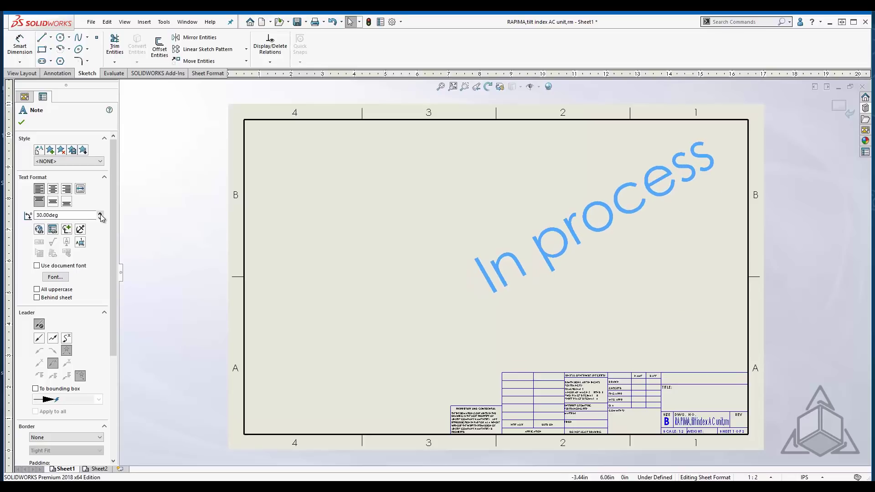
{"action": "left_click", "coordinate": [22, 123]}
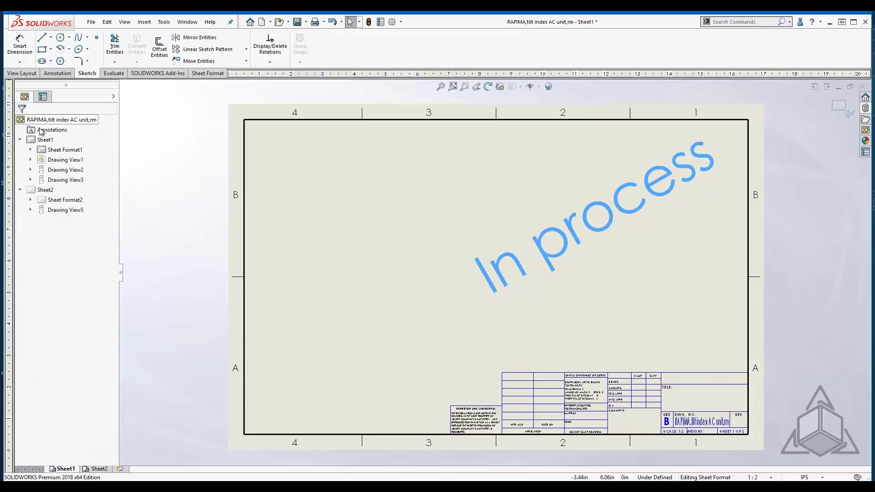
{"action": "left_click", "coordinate": [838, 106]}
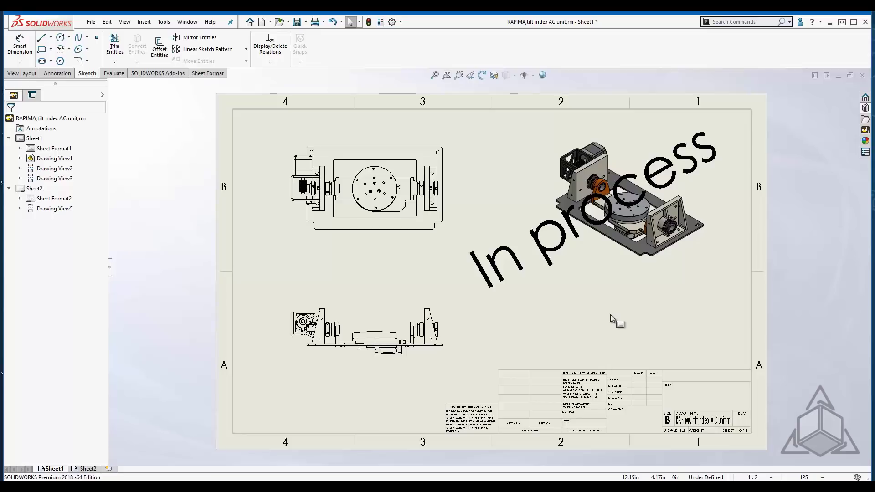
Reopen the sheet format and recolor the "In process" note's text to the pale lavender custom color
{"action": "right_click", "coordinate": [577, 281]}
{"action": "left_click", "coordinate": [621, 119]}
{"action": "left_click", "coordinate": [566, 243]}
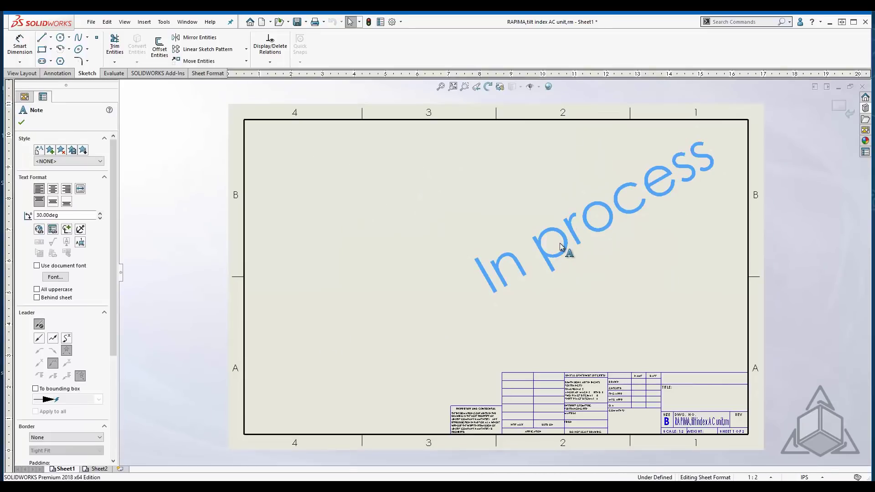
{"action": "double_click", "coordinate": [561, 247]}
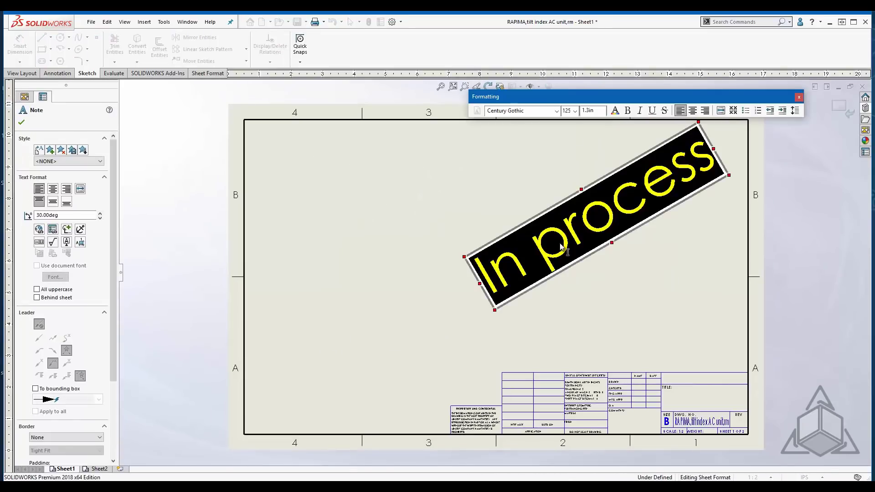
{"action": "left_click", "coordinate": [615, 111]}
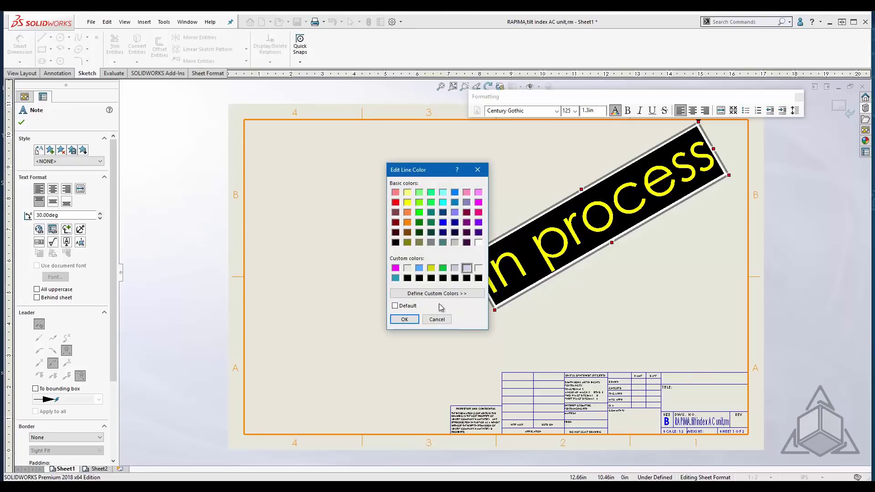
{"action": "left_click", "coordinate": [413, 319]}
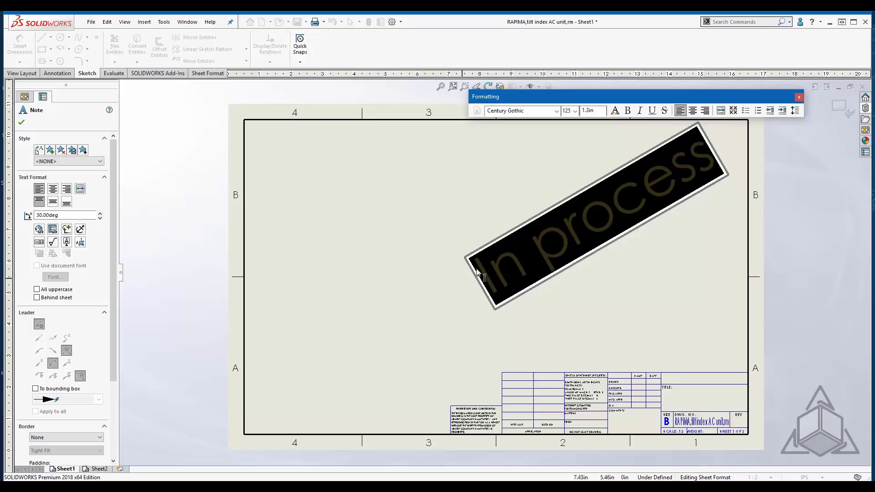
Place the "In process" note behind the sheet and exit sheet format editing
{"action": "left_click", "coordinate": [37, 298]}
{"action": "key", "text": "Escape"}
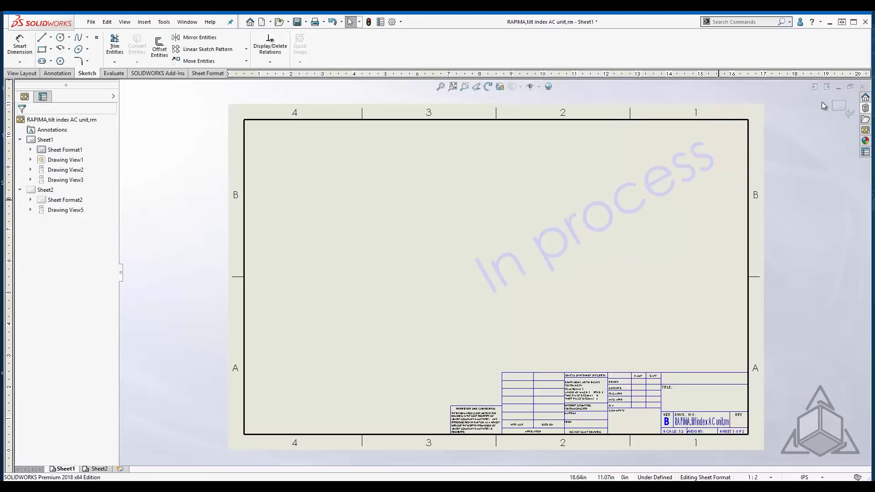
{"action": "left_click", "coordinate": [838, 109]}
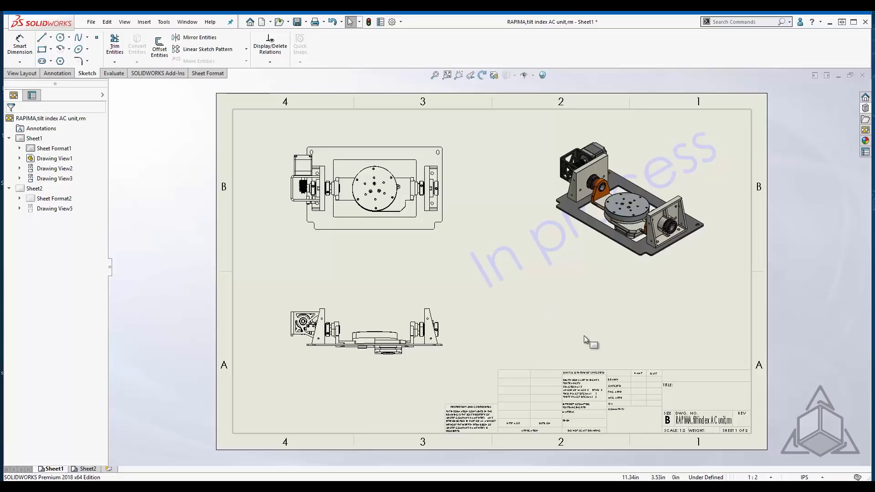
Edit the sheet format again and enter the drafter's initials in the title block's DRAWN name cell
{"action": "scroll", "coordinate": [545, 319], "scroll_direction": "down", "scroll_amount": 3}
{"action": "scroll", "coordinate": [548, 377], "scroll_direction": "down", "scroll_amount": 2}
{"action": "scroll", "coordinate": [547, 363], "scroll_direction": "down", "scroll_amount": 2}
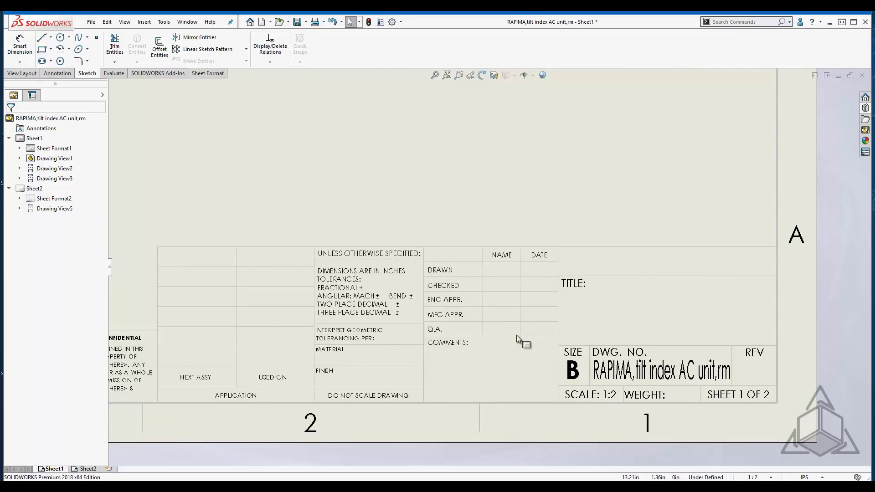
{"action": "right_click", "coordinate": [432, 182]}
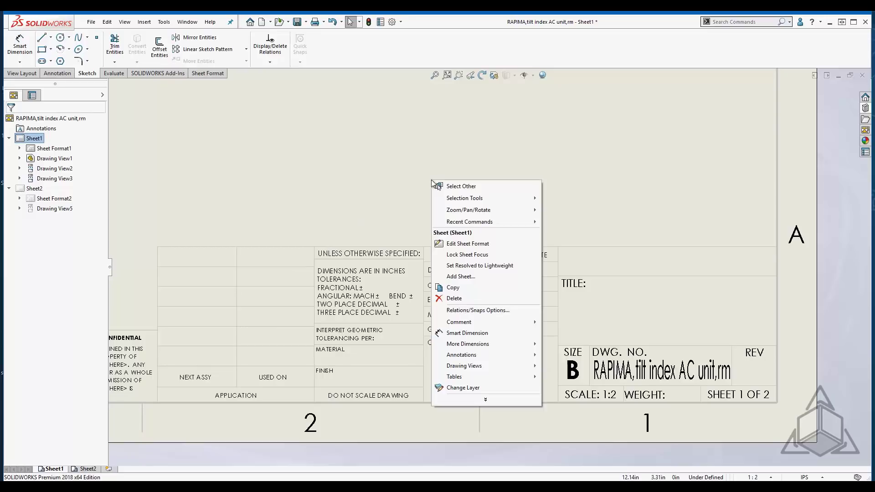
{"action": "left_click", "coordinate": [485, 243]}
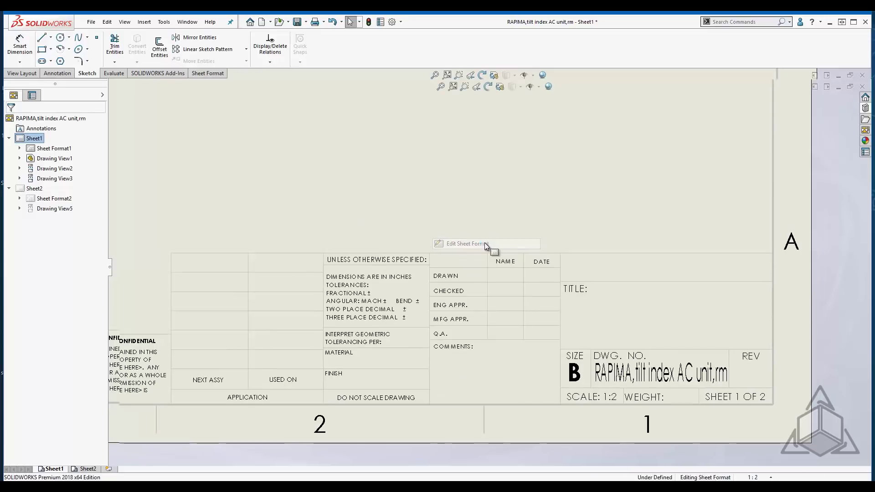
{"action": "left_click", "coordinate": [505, 276]}
{"action": "double_click", "coordinate": [505, 275]}
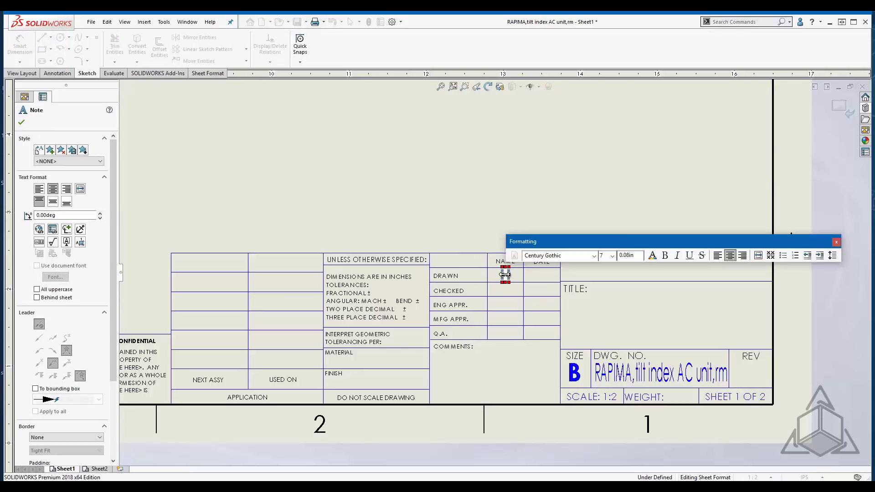
{"action": "type", "text": "KRH"}
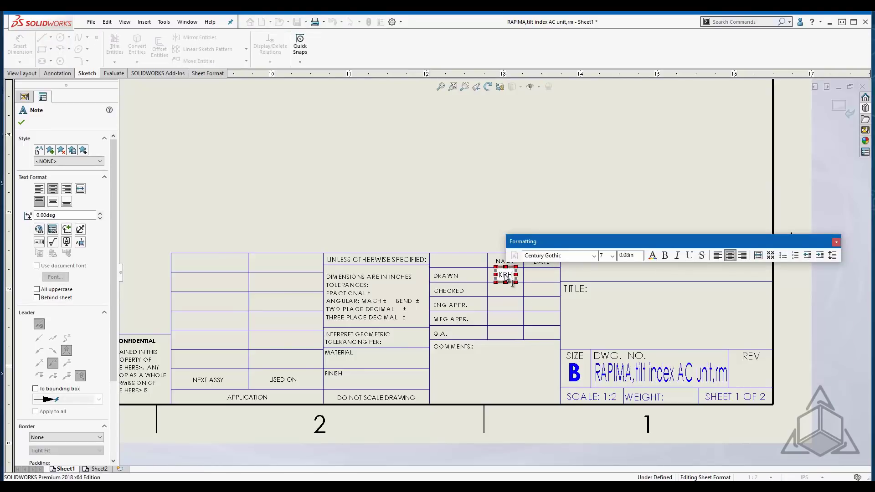
Finish the DRAWN name note and return from the sheet format to editing the sheet
{"action": "left_click", "coordinate": [439, 204]}
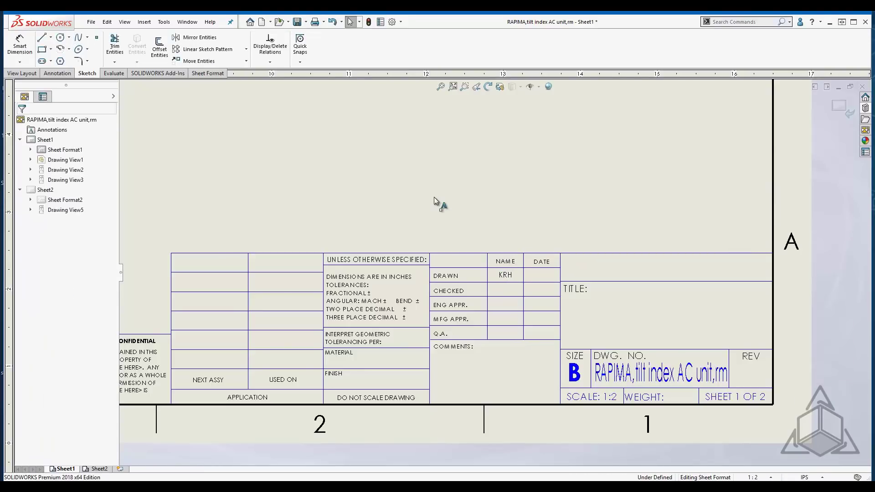
{"action": "left_click", "coordinate": [839, 110]}
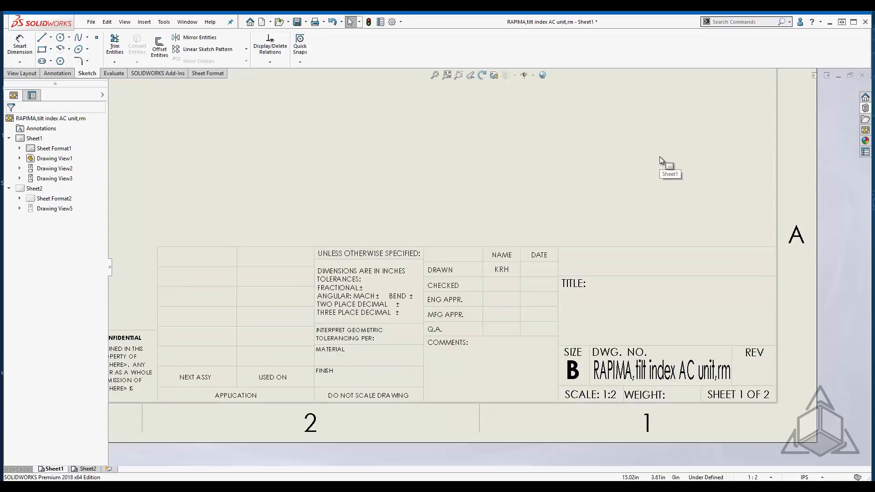
Review the drawing's custom file properties and close the summary information
{"action": "left_click", "coordinate": [91, 23]}
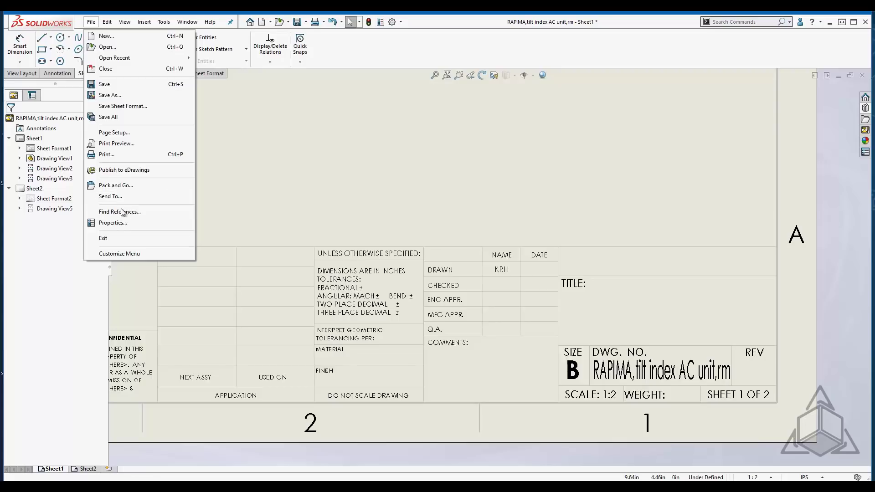
{"action": "left_click", "coordinate": [119, 224]}
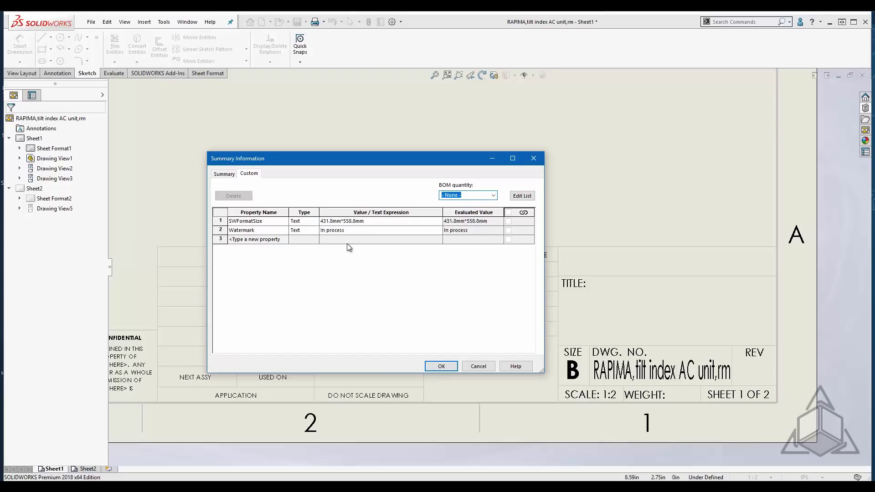
{"action": "left_click", "coordinate": [441, 366]}
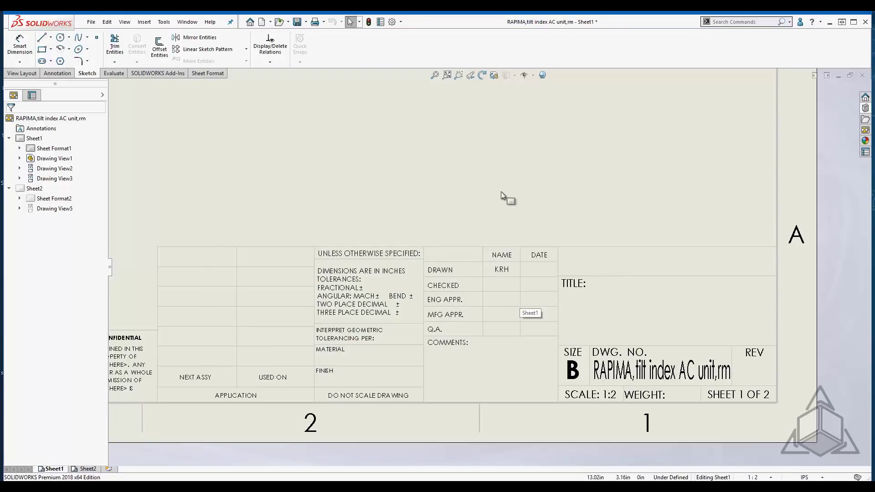
Edit the sheet format, start defining title block fields, and shrink the table boundary to begin just outside the application block's upper-left corner
{"action": "right_click", "coordinate": [443, 158]}
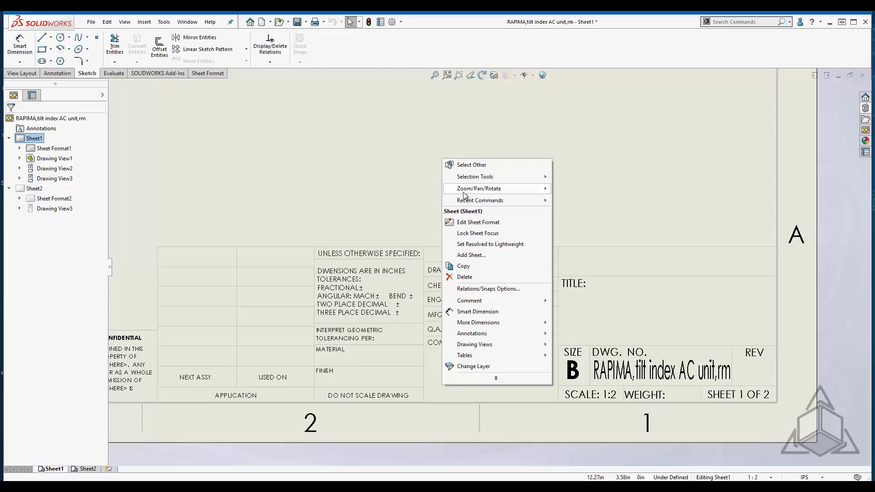
{"action": "left_click", "coordinate": [482, 224]}
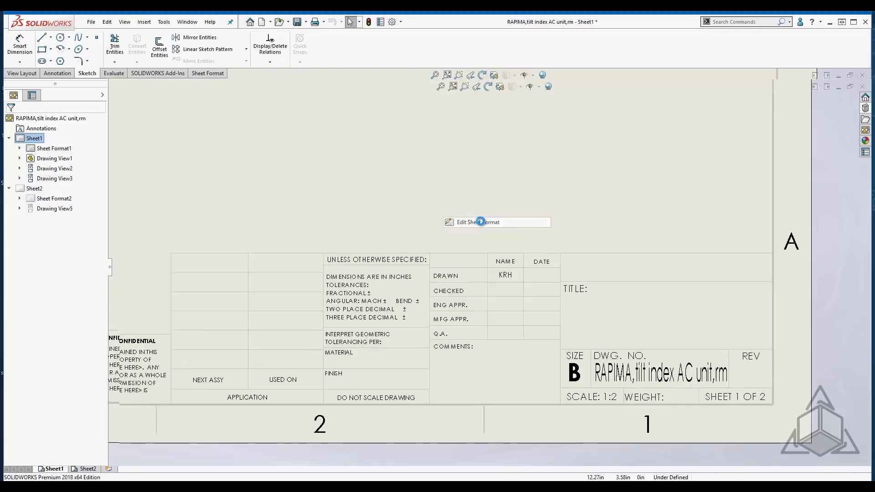
{"action": "right_click", "coordinate": [439, 157]}
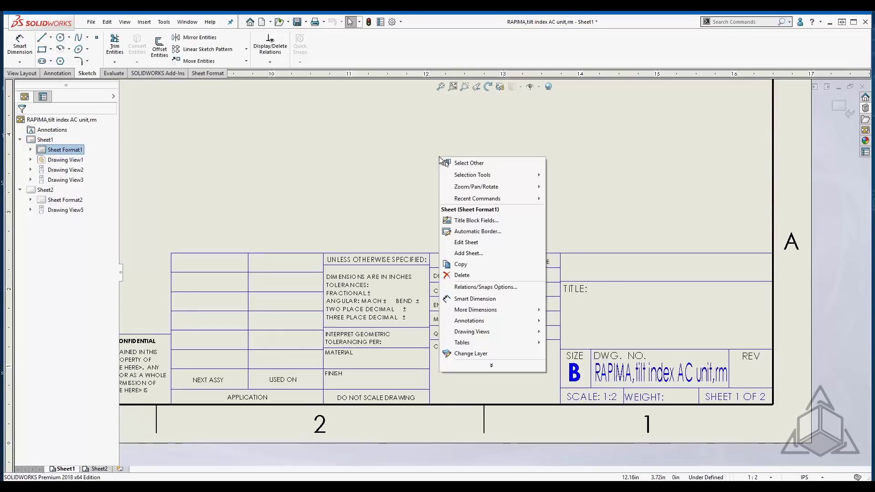
{"action": "left_click", "coordinate": [476, 221]}
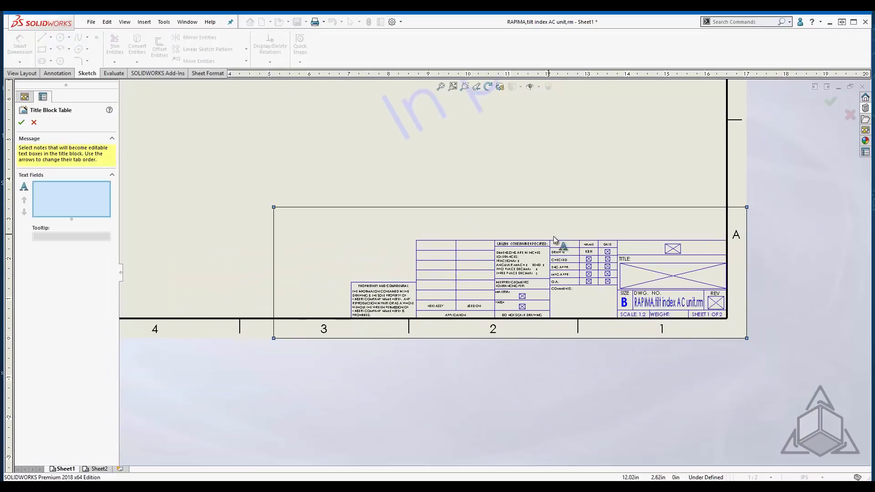
{"action": "scroll", "coordinate": [658, 260], "scroll_direction": "down", "scroll_amount": 2}
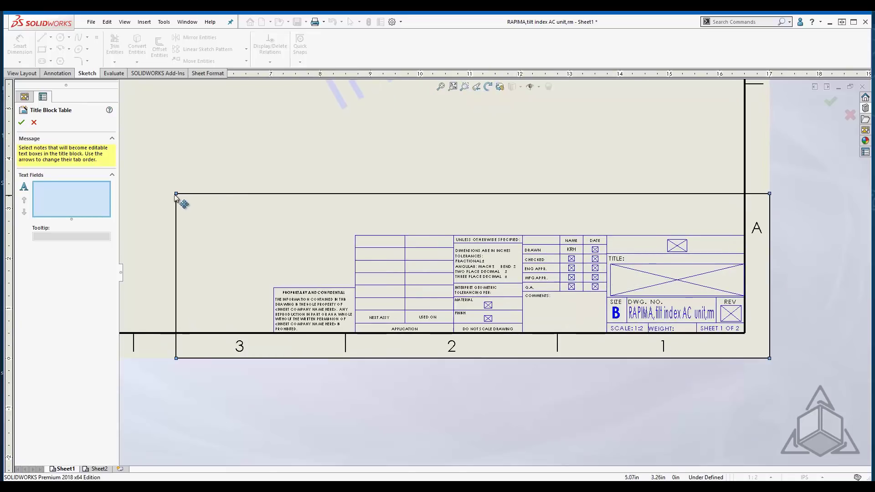
{"action": "left_click_drag", "start_coordinate": [176, 194], "coordinate": [345, 228]}
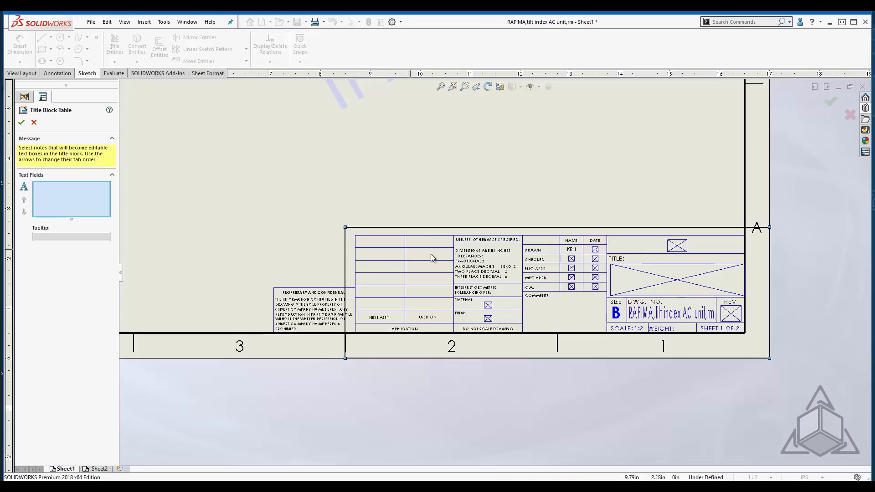
Add the name and date notes of the DRAWN and CHECKED rows as editable title block fields
{"action": "scroll", "coordinate": [617, 262], "scroll_direction": "down", "scroll_amount": 2}
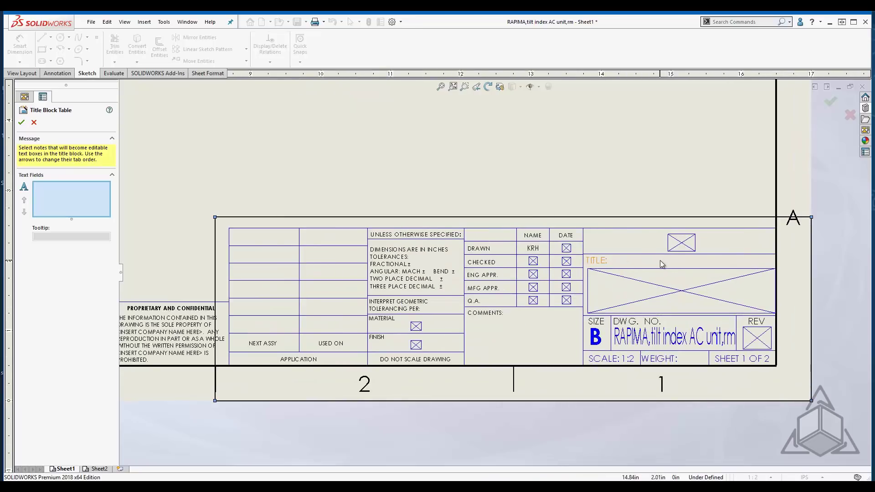
{"action": "scroll", "coordinate": [577, 250], "scroll_direction": "down", "scroll_amount": 2}
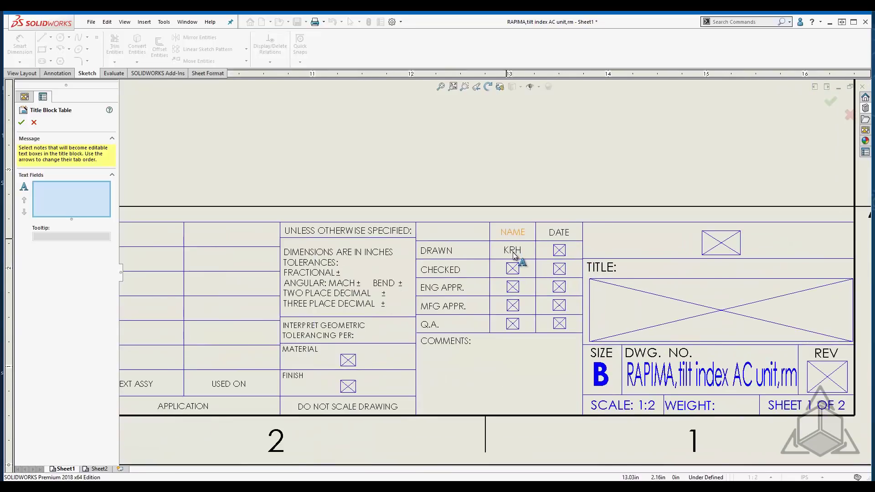
{"action": "left_click", "coordinate": [514, 252]}
{"action": "left_click", "coordinate": [559, 251]}
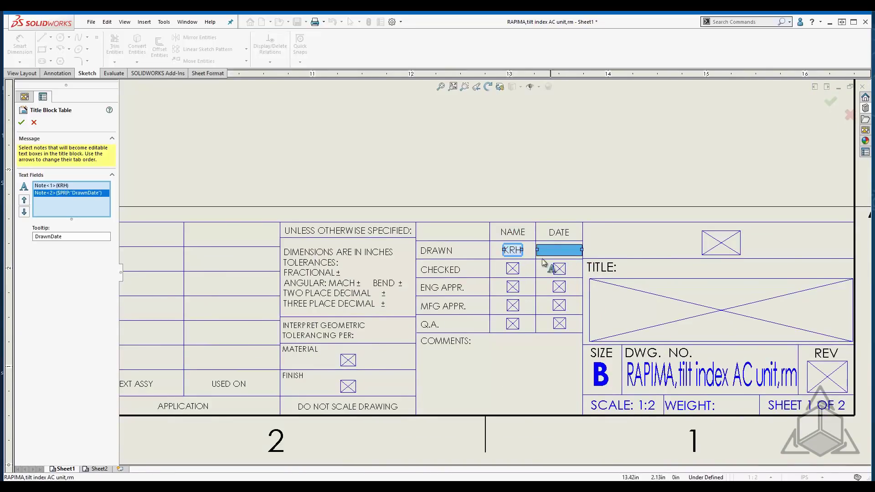
{"action": "left_click", "coordinate": [519, 271]}
{"action": "left_click", "coordinate": [565, 272]}
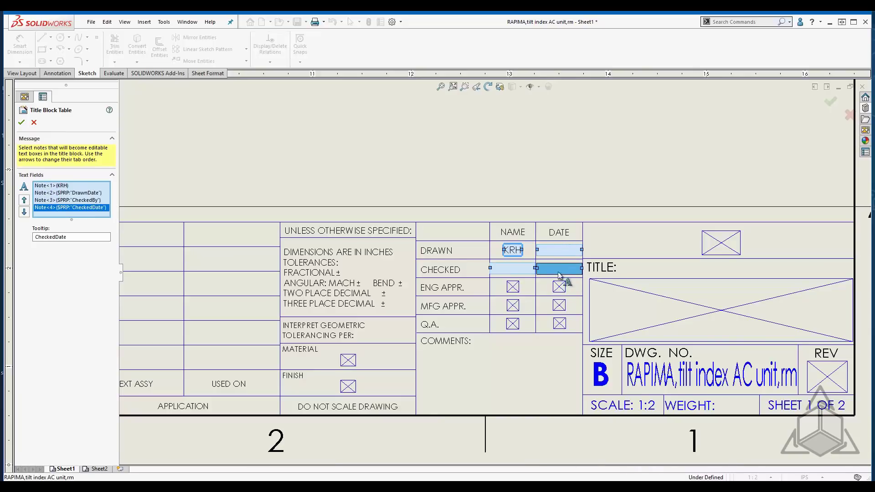
Add the name and date notes of the ENG APPR., MFG APPR. and Q.A. rows to the text fields
{"action": "left_click", "coordinate": [514, 289]}
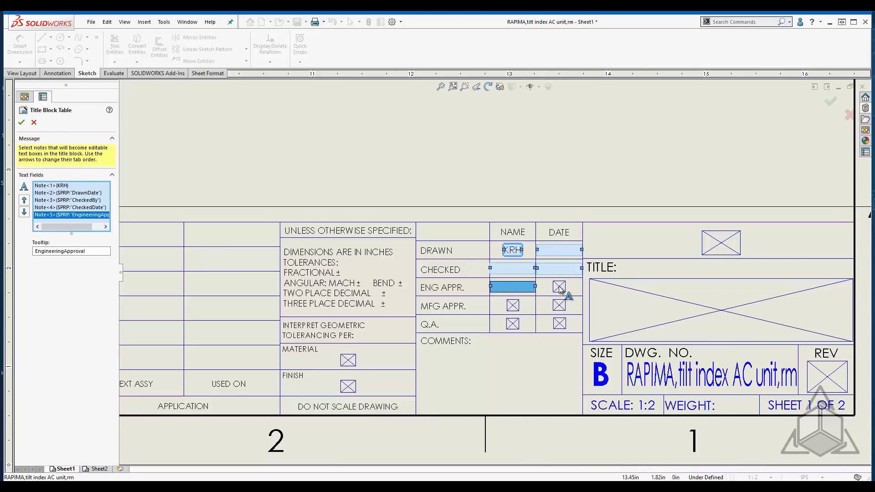
{"action": "left_click", "coordinate": [560, 288]}
{"action": "left_click", "coordinate": [513, 306]}
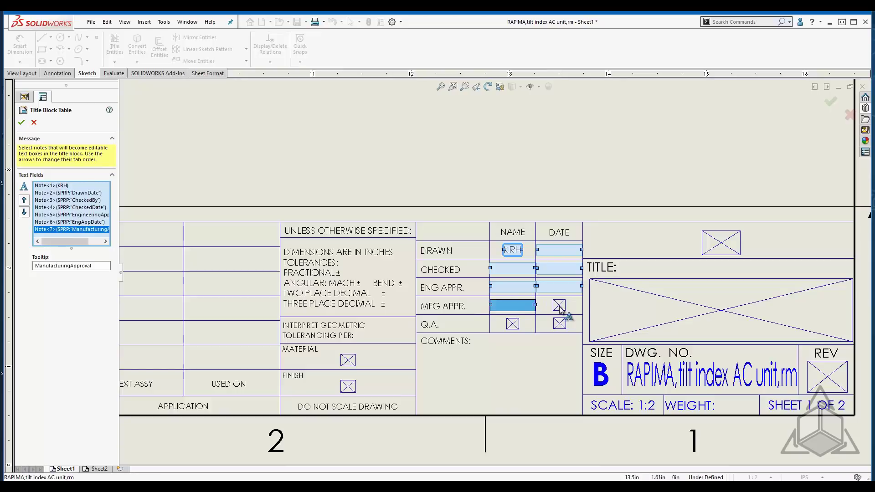
{"action": "left_click", "coordinate": [560, 306]}
{"action": "left_click", "coordinate": [513, 324]}
{"action": "left_click", "coordinate": [562, 323]}
Add the company name, title, revision, material and finish notes as fields, accept the title block table, and exit the sheet format
{"action": "left_click", "coordinate": [722, 248]}
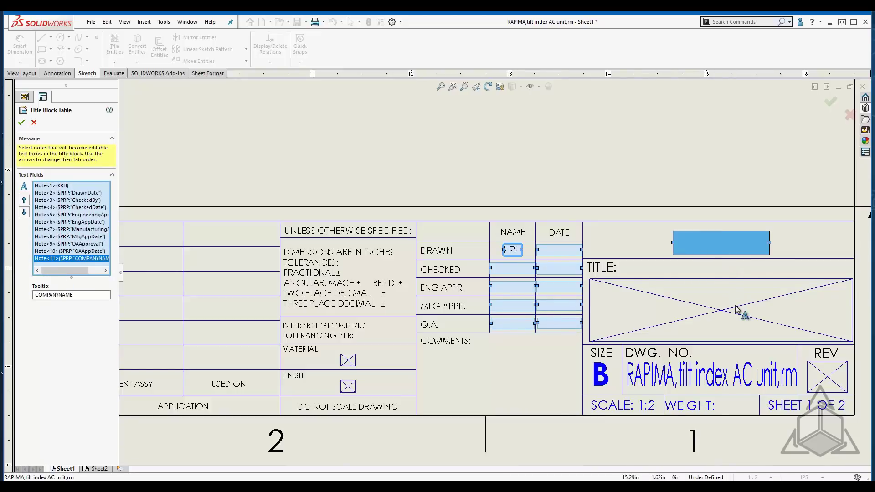
{"action": "left_click", "coordinate": [735, 310]}
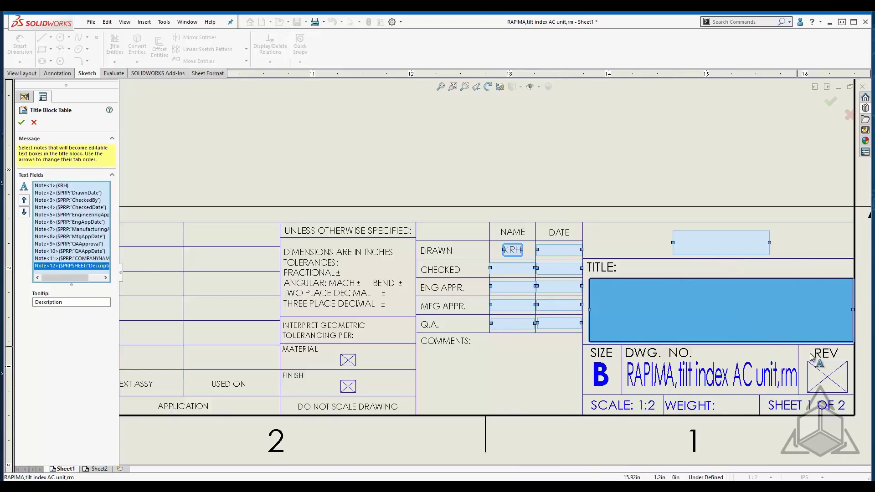
{"action": "left_click", "coordinate": [829, 382]}
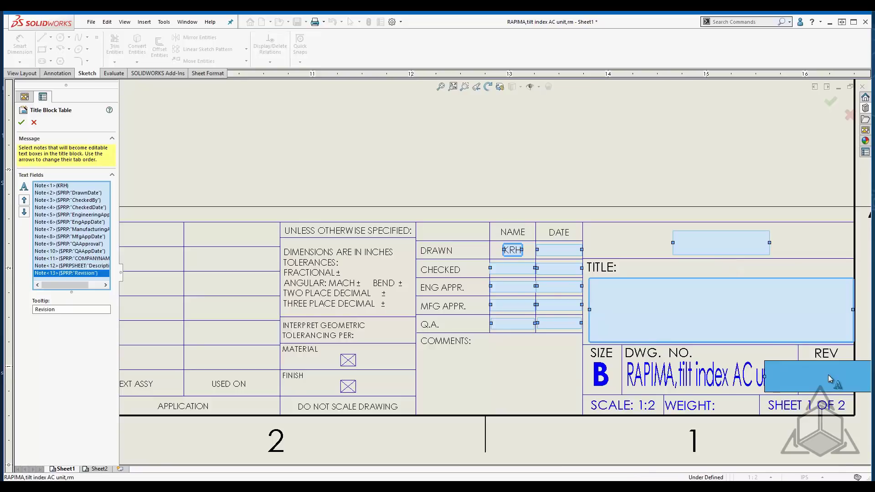
{"action": "left_click", "coordinate": [349, 362]}
{"action": "left_click", "coordinate": [349, 386]}
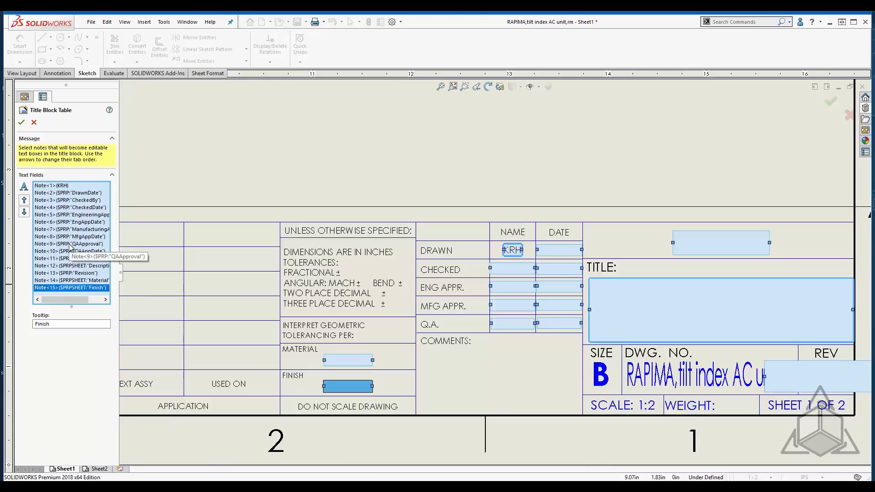
{"action": "left_click", "coordinate": [22, 123]}
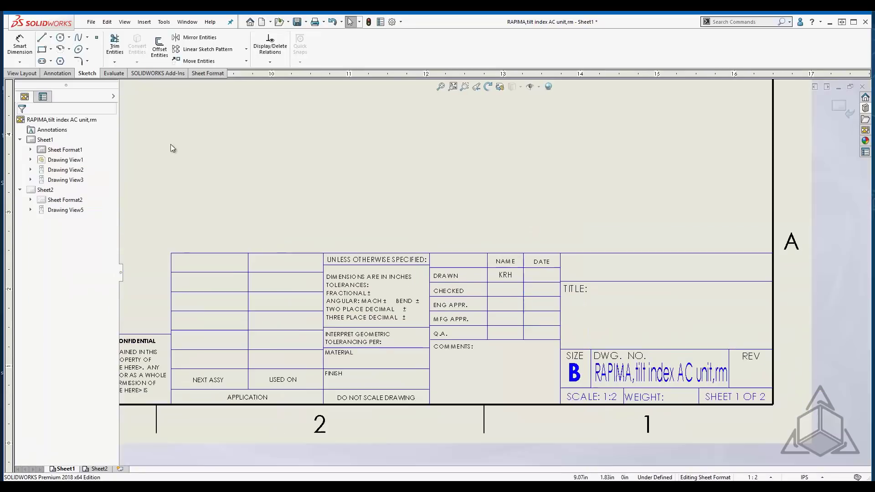
{"action": "left_click", "coordinate": [839, 106]}
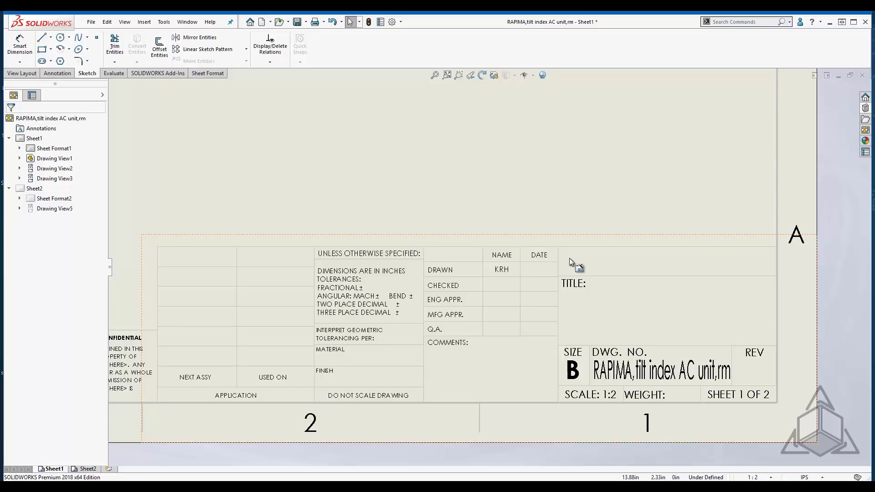
Open title block data entry, enter the drafter's initials and DRAWN date "eg", and fill the CHECKED name and date with "sdfg"
{"action": "double_click", "coordinate": [570, 258]}
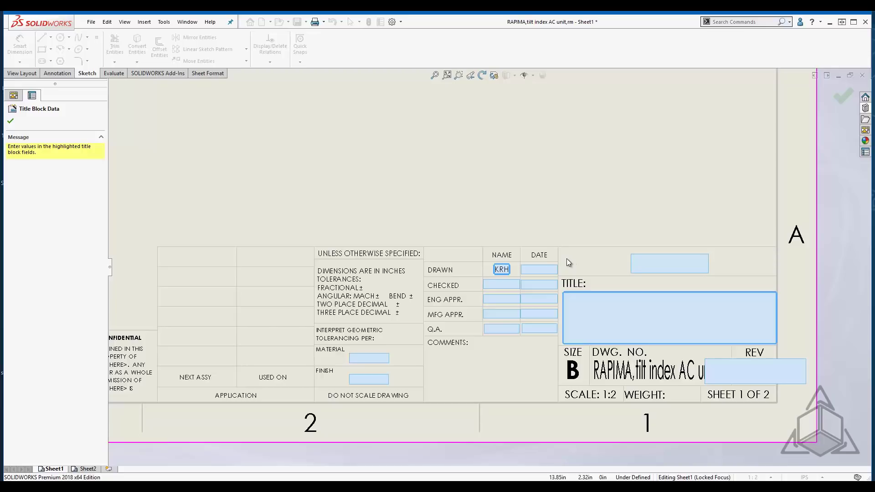
{"action": "left_click", "coordinate": [502, 269]}
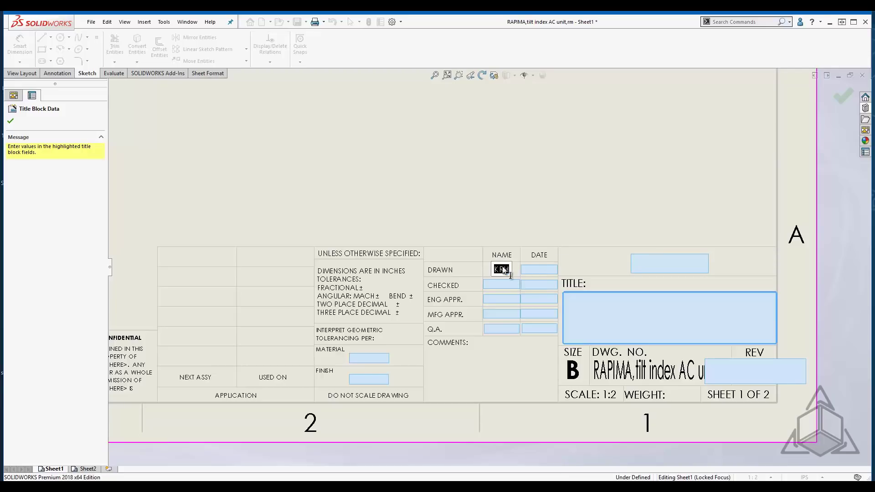
{"action": "type", "text": "KRH"}
{"action": "left_click", "coordinate": [548, 268]}
{"action": "type", "text": "eg"}
{"action": "left_click", "coordinate": [503, 284]}
{"action": "type", "text": "sdfg"}
{"action": "left_click", "coordinate": [541, 287]}
{"action": "type", "text": "sdfg"}
Fill ENG APPR. with "df" and "dfg", MFG APPR. with "df" and "fdg", and the Q.A. name with "dfg", then accept the title block data
{"action": "left_click", "coordinate": [508, 300]}
{"action": "type", "text": "df"}
{"action": "left_click", "coordinate": [538, 300]}
{"action": "type", "text": "dfg"}
{"action": "left_click", "coordinate": [505, 313]}
{"action": "type", "text": "df"}
{"action": "left_click", "coordinate": [538, 315]}
{"action": "type", "text": "fdg"}
{"action": "left_click", "coordinate": [503, 327]}
{"action": "type", "text": "dfg"}
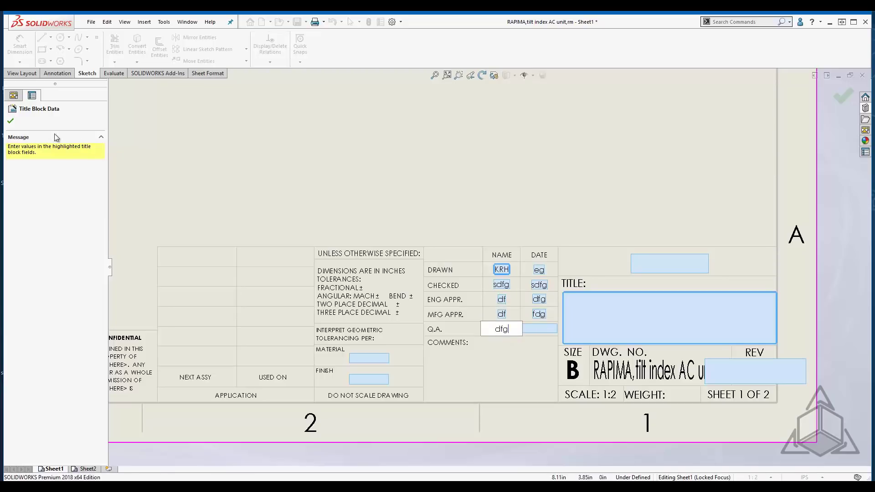
{"action": "left_click", "coordinate": [10, 121]}
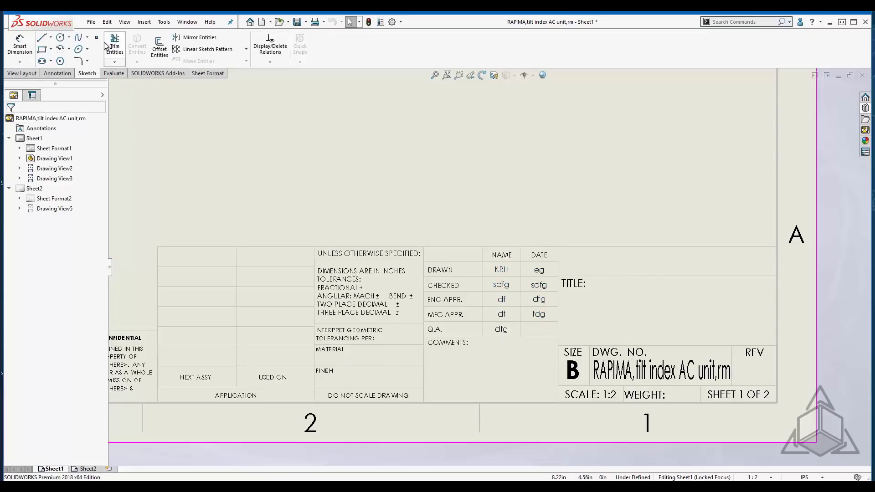
Check the drawing's custom properties for the values entered in the title block
{"action": "left_click", "coordinate": [93, 22]}
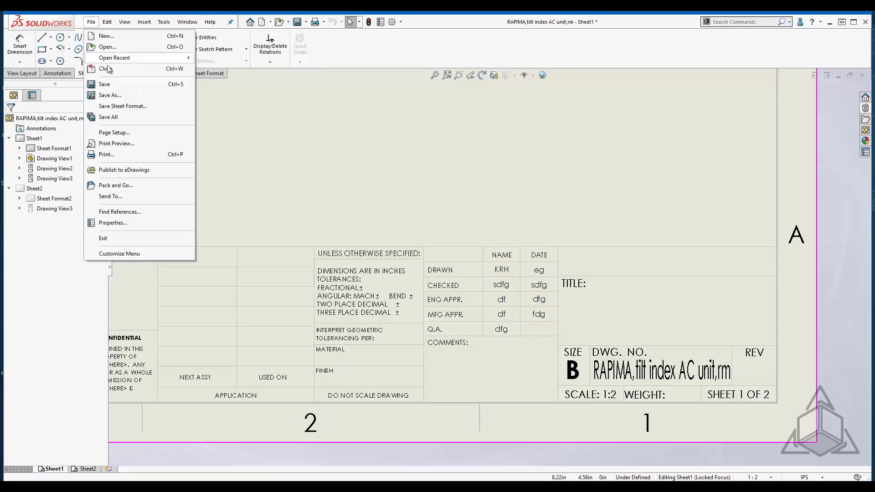
{"action": "left_click", "coordinate": [125, 223]}
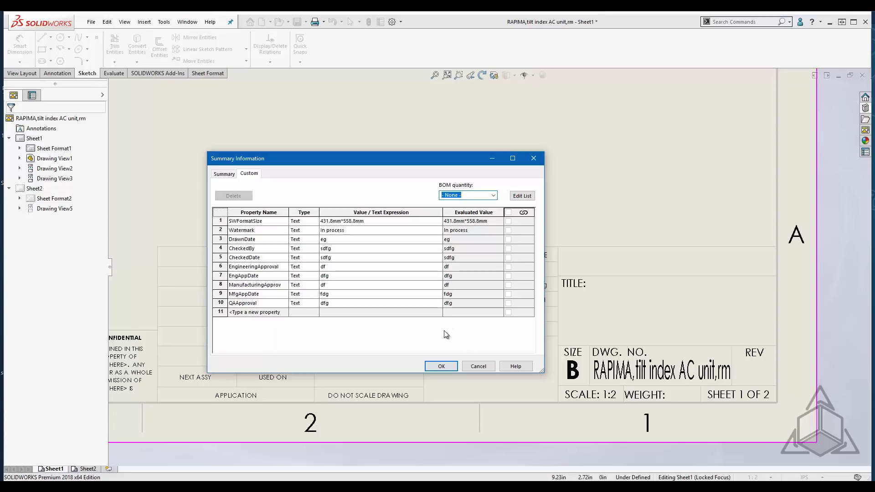
{"action": "left_click", "coordinate": [442, 367]}
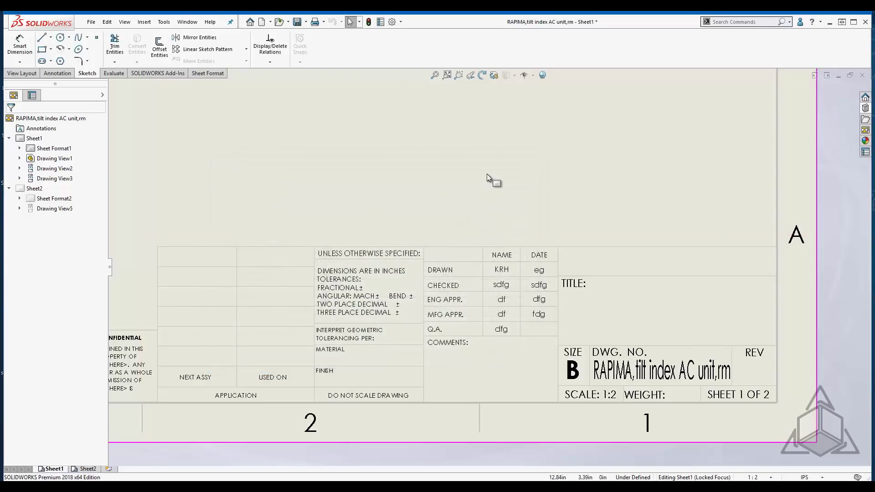
Dimension the base plate's long side in the isometric view between its two short end edges
{"action": "scroll", "coordinate": [486, 178], "scroll_direction": "up", "scroll_amount": 3}
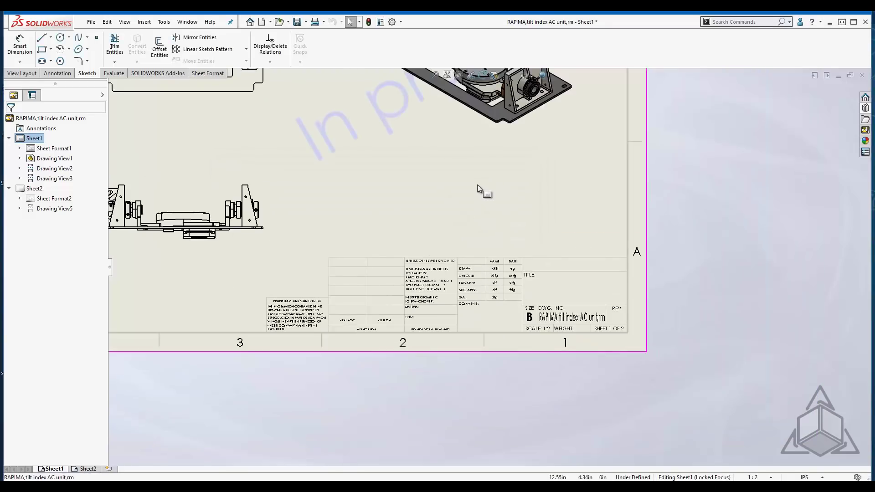
{"action": "mouse_move", "coordinate": [480, 189]}
{"action": "middle_mouse_down", "text": "ctrl"}
{"action": "mouse_move", "coordinate": [491, 326]}
{"action": "mouse_move", "coordinate": [481, 397]}
{"action": "middle_mouse_up", "text": "ctrl"}
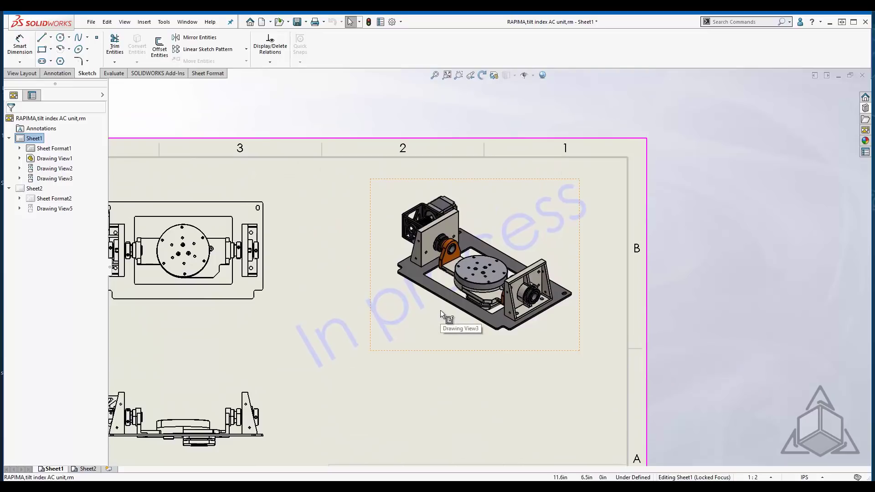
{"action": "right_click_drag", "start_coordinate": [366, 315], "coordinate": [368, 248]}
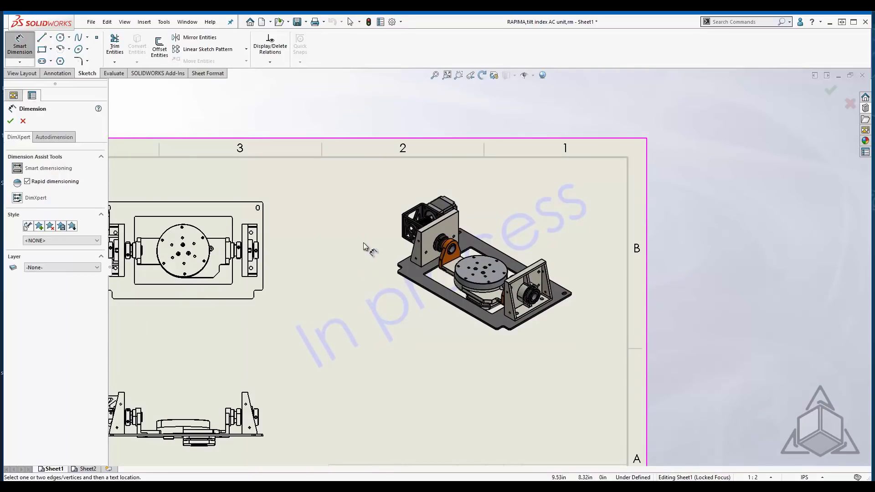
{"action": "left_click", "coordinate": [405, 261]}
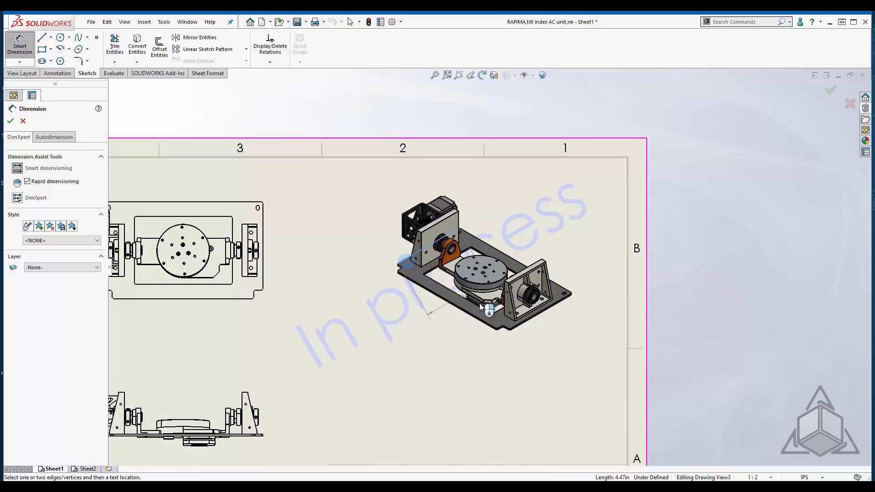
{"action": "left_click", "coordinate": [525, 322]}
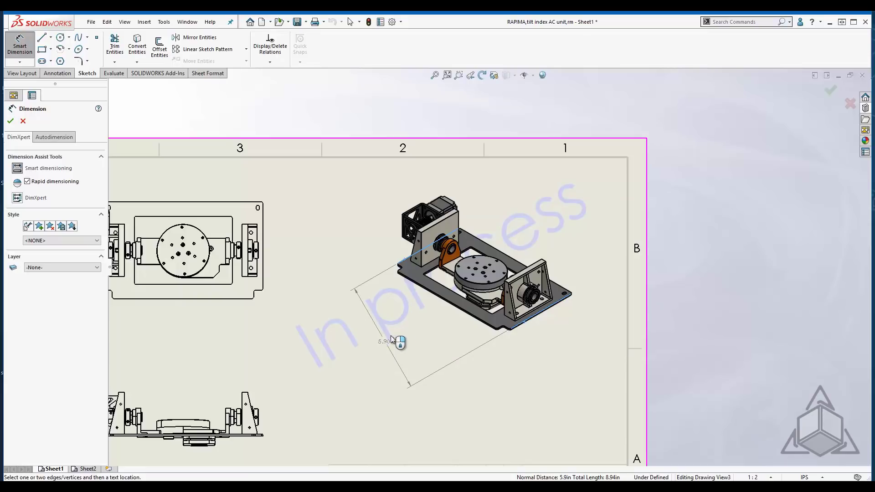
{"action": "left_click", "coordinate": [398, 330]}
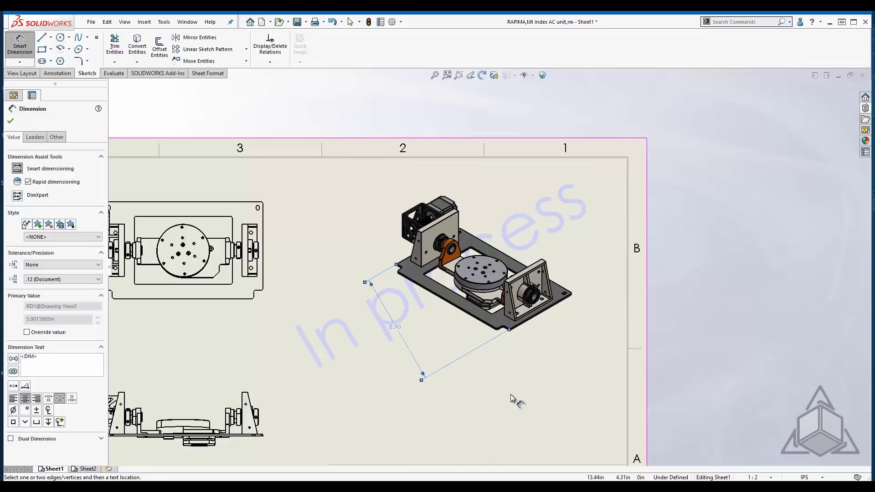
{"action": "left_click", "coordinate": [513, 400]}
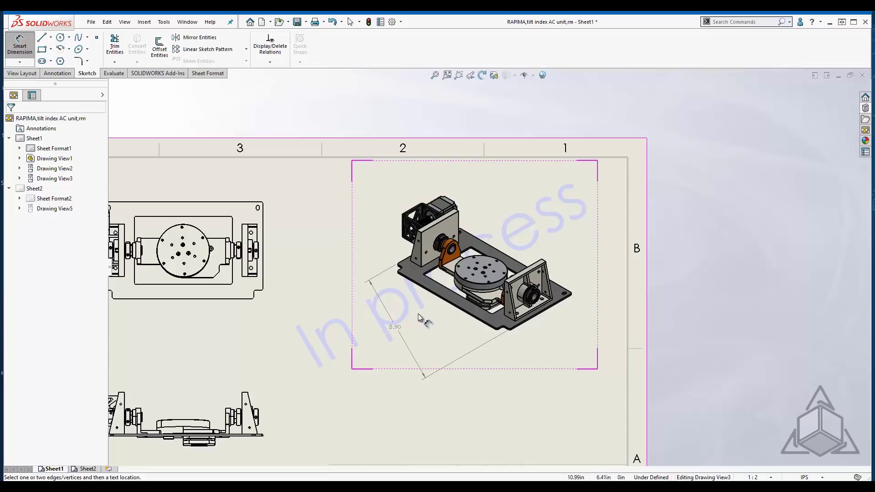
{"action": "key", "text": "Escape"}
Switch the isometric view's dimension type to True and accept deleting its projected dimensions
{"action": "left_click", "coordinate": [386, 210]}
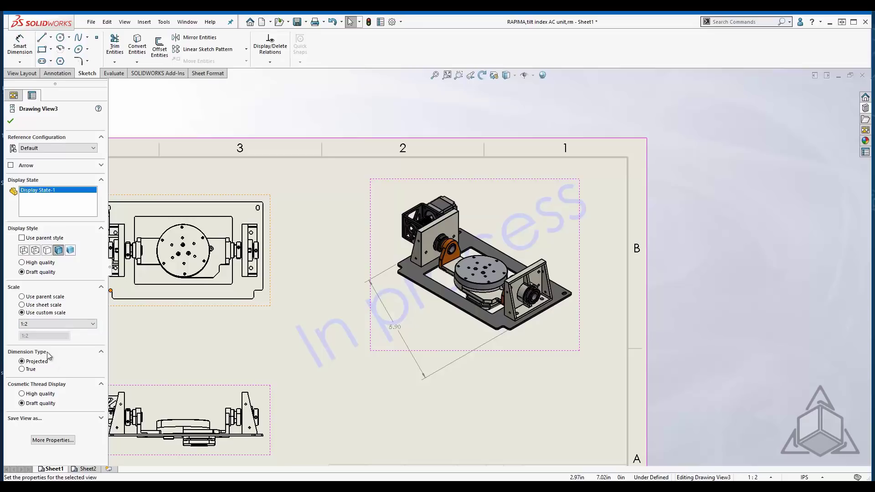
{"action": "left_click", "coordinate": [22, 369]}
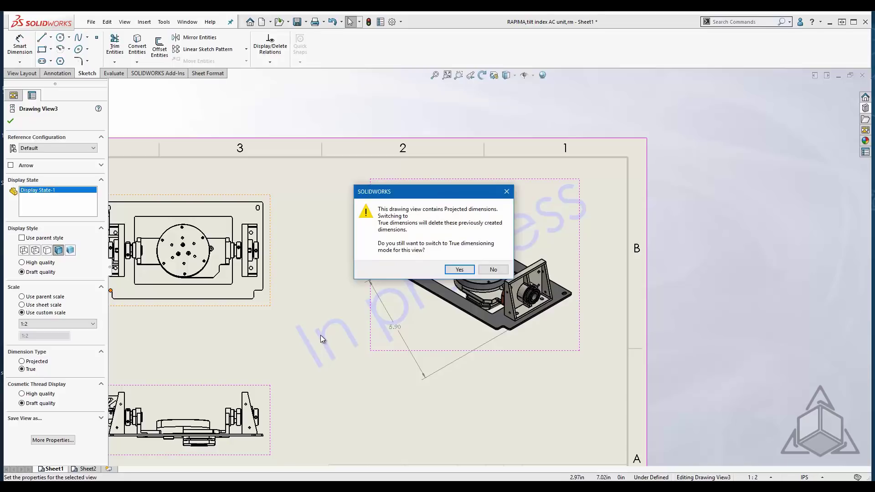
{"action": "left_click", "coordinate": [459, 270]}
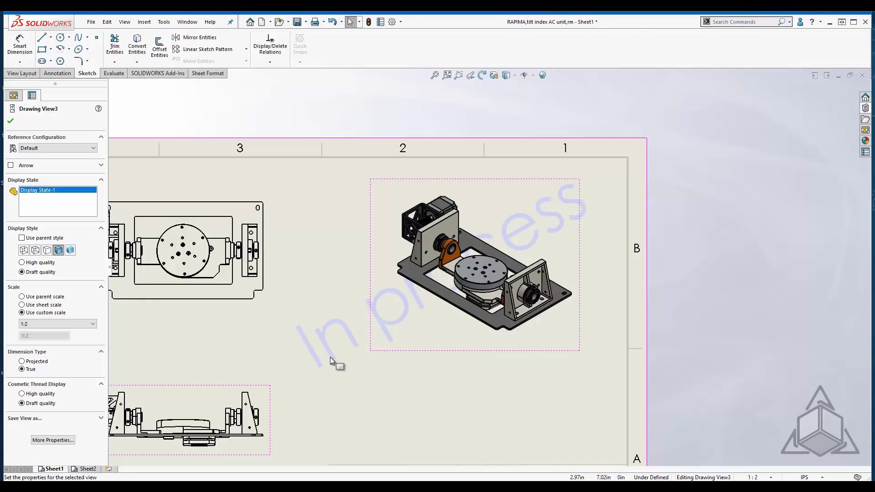
Add a true-length dimension along the base plate's long side, between its two short end edges in the isometric view
{"action": "right_click_drag", "start_coordinate": [334, 340], "coordinate": [345, 239]}
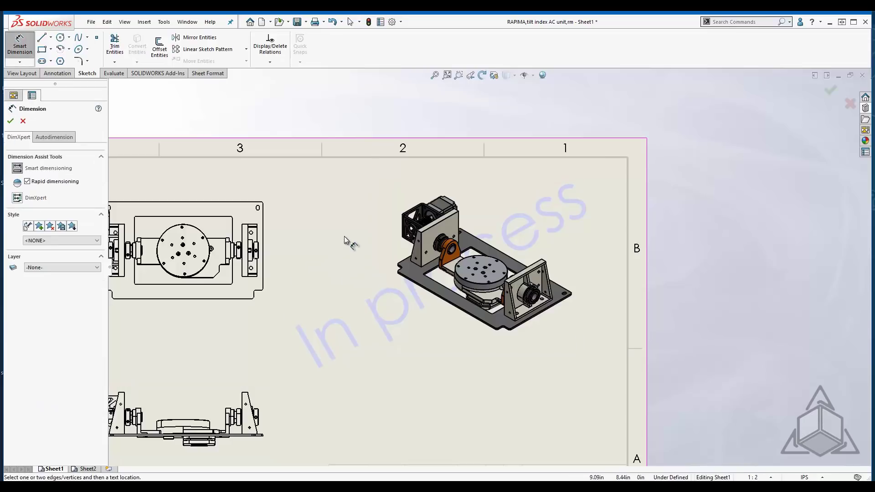
{"action": "left_click", "coordinate": [405, 263]}
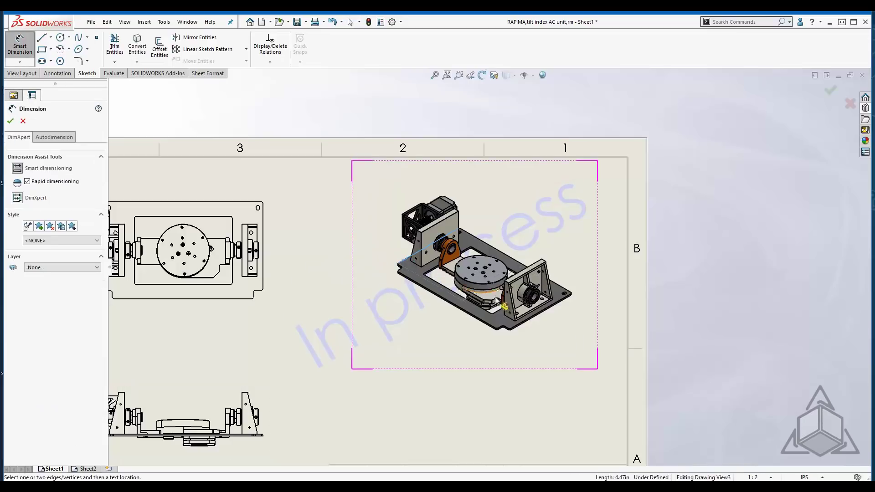
{"action": "left_click", "coordinate": [547, 310]}
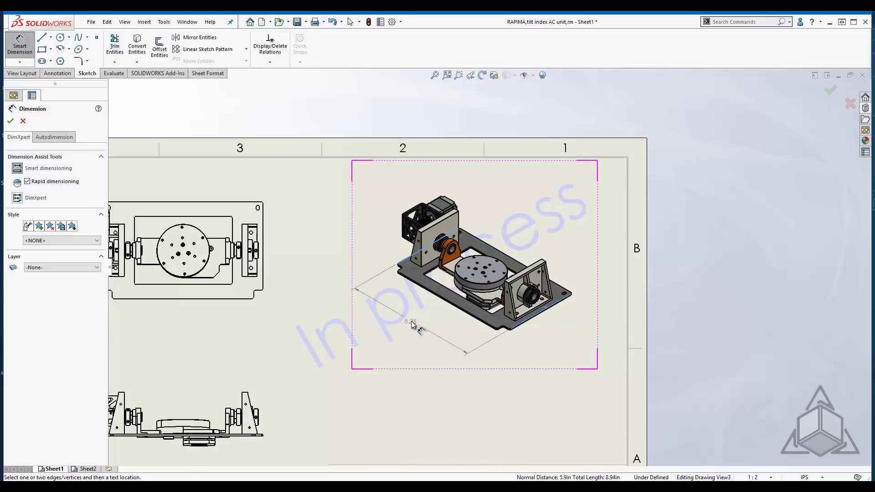
{"action": "left_click", "coordinate": [412, 324]}
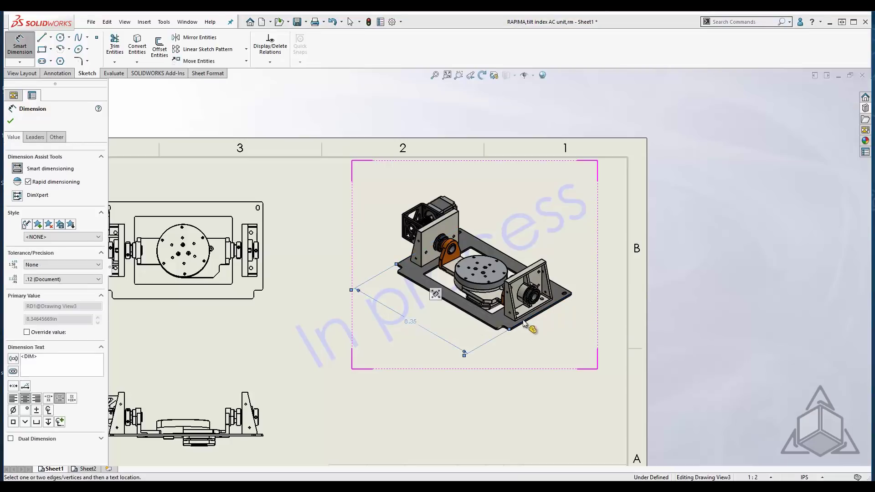
Dimension the spacing between the two upright brackets and the top edge of the front bracket in the isometric view
{"action": "left_click", "coordinate": [505, 304]}
{"action": "left_click", "coordinate": [422, 253]}
{"action": "left_click", "coordinate": [479, 196]}
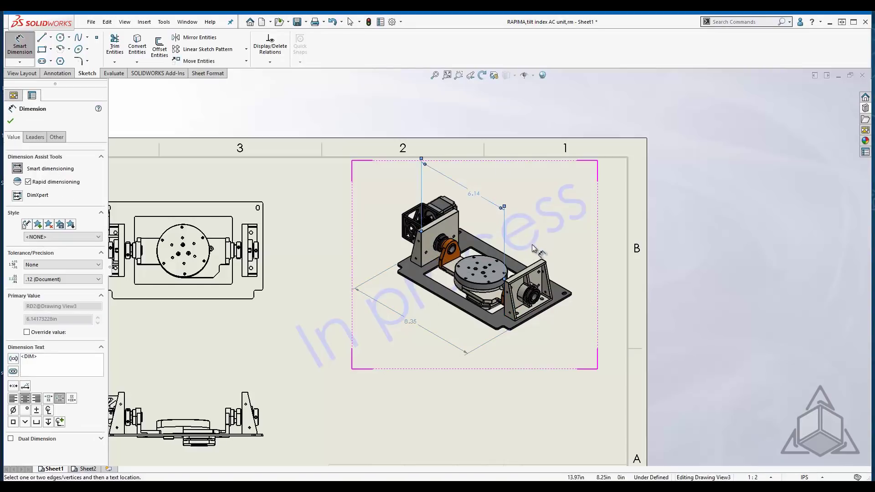
{"action": "left_click", "coordinate": [532, 274]}
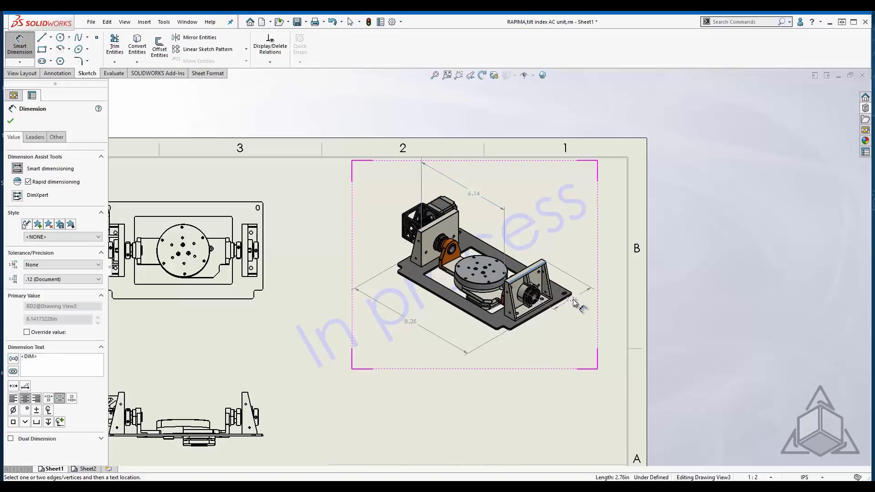
{"action": "left_click", "coordinate": [591, 305]}
{"action": "left_click", "coordinate": [578, 382]}
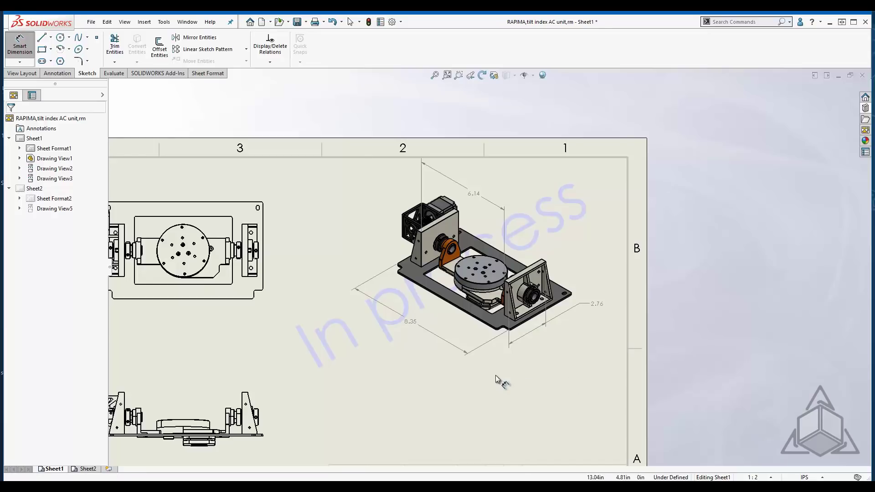
{"action": "key", "text": "Escape"}
Clear the value of the drawing's Watermark custom property and accept the properties
{"action": "middle_click_drag", "start_coordinate": [396, 383], "coordinate": [582, 287]}
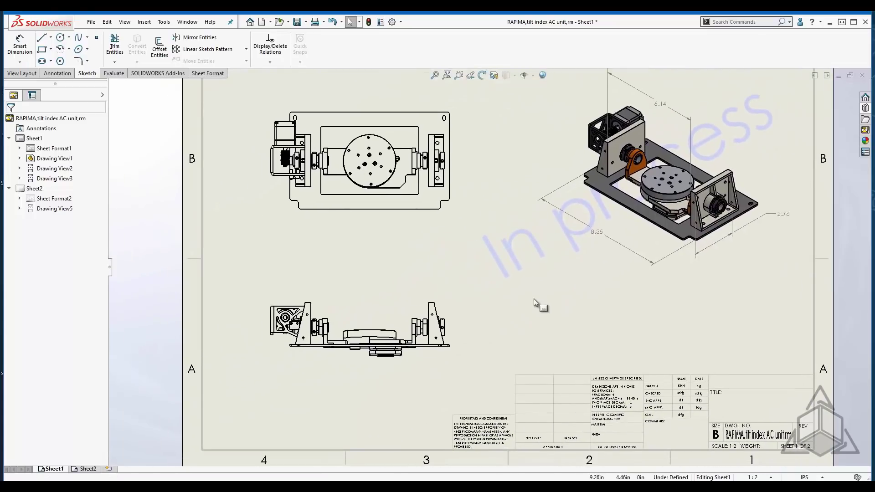
{"action": "left_click", "coordinate": [91, 21]}
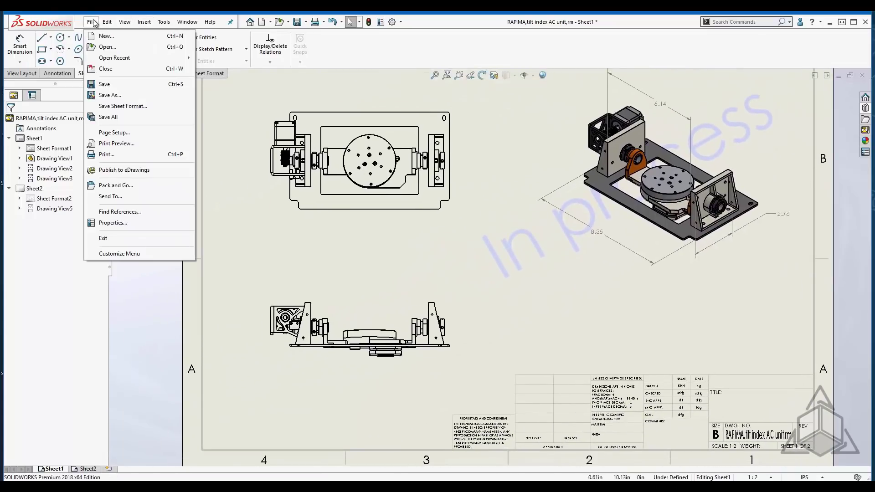
{"action": "left_click", "coordinate": [112, 223]}
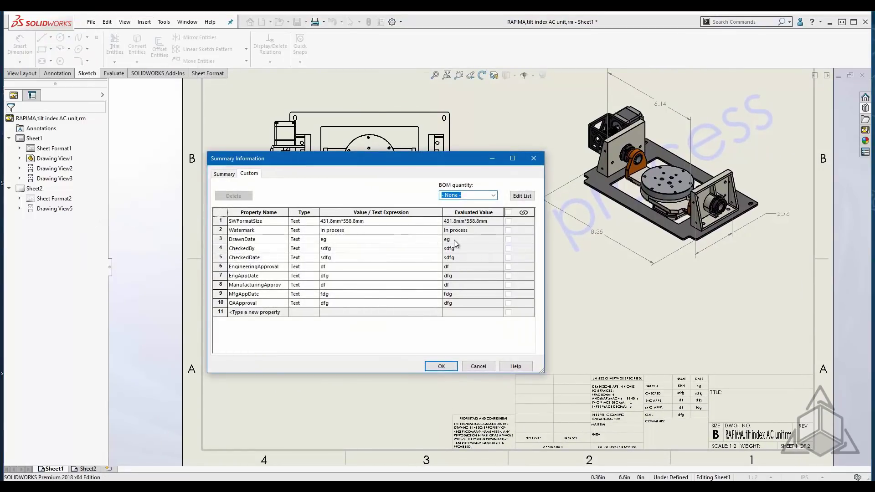
{"action": "left_click", "coordinate": [473, 228]}
{"action": "left_click", "coordinate": [362, 231]}
{"action": "key", "text": "Delete"}
{"action": "left_click", "coordinate": [441, 366]}
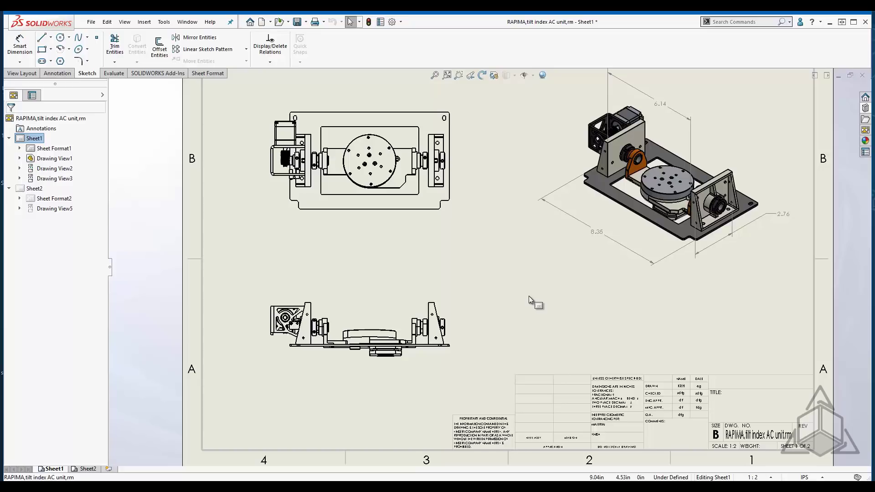
Create an auxiliary view from the sloped outer edge of the front view's bracket and place it below the isometric view
{"action": "key", "text": "s"}
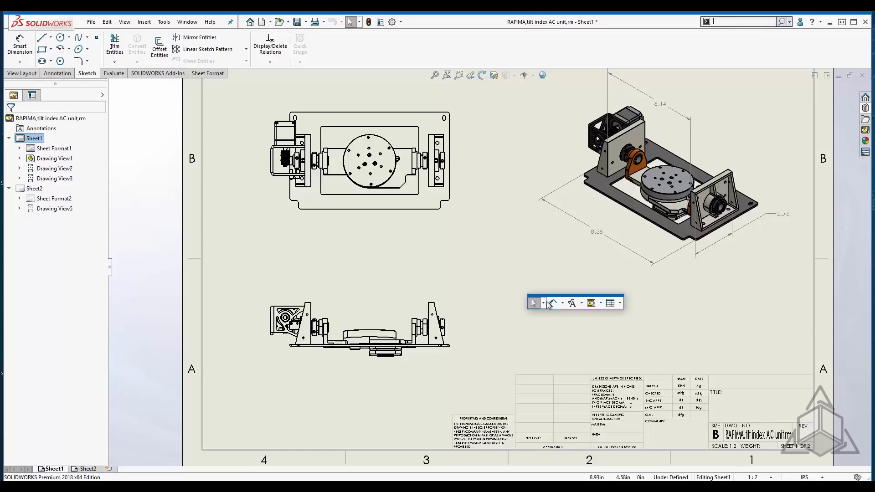
{"action": "left_click", "coordinate": [601, 303]}
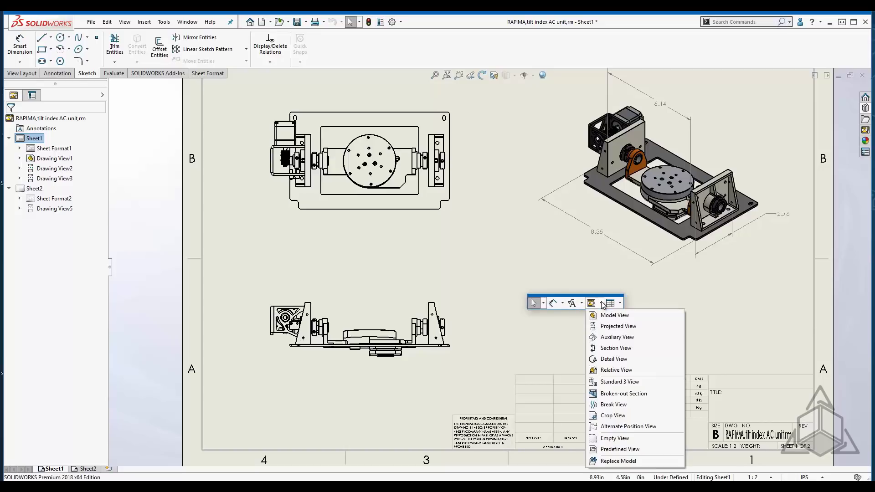
{"action": "left_click", "coordinate": [616, 338]}
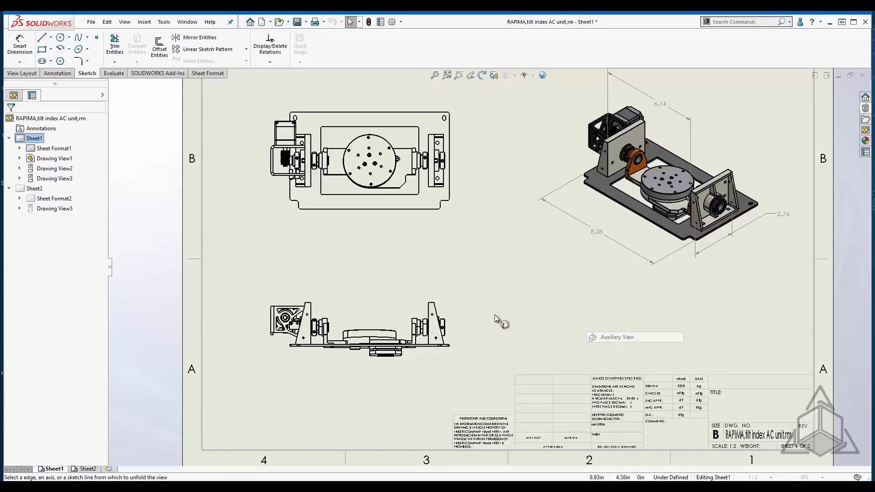
{"action": "left_click", "coordinate": [436, 315]}
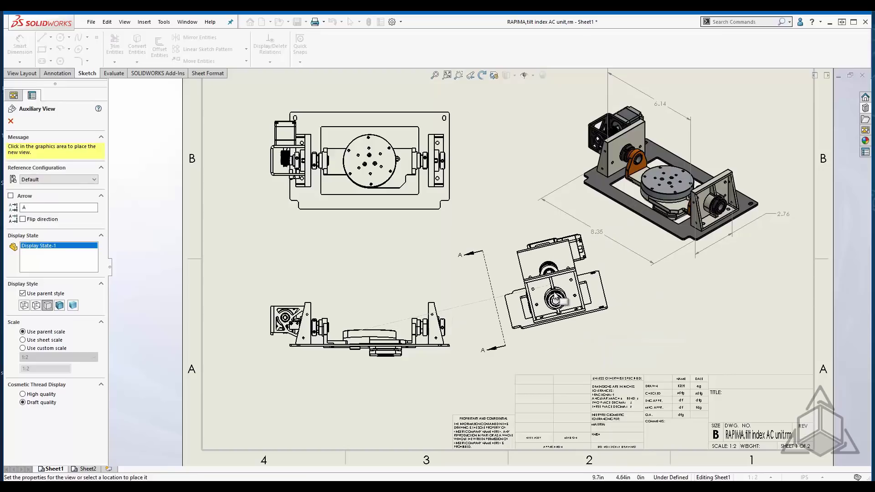
{"action": "left_click", "coordinate": [557, 283]}
{"action": "key", "text": "Escape"}
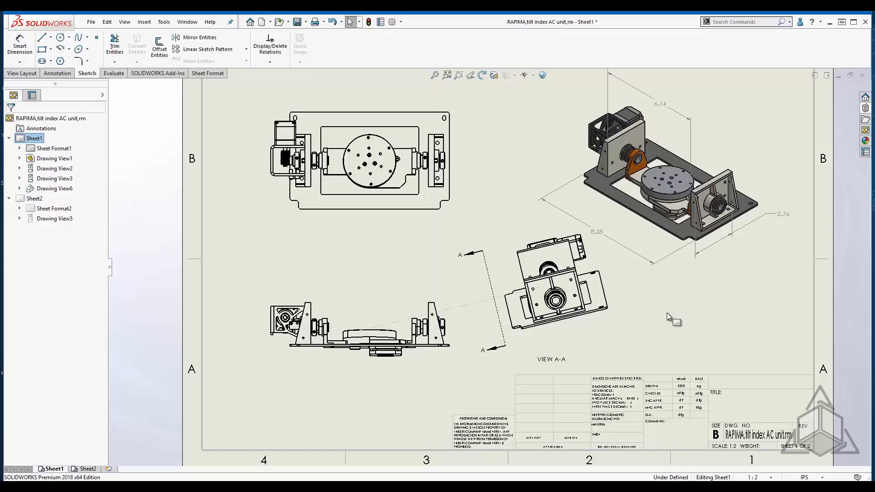
Align the auxiliary view horizontal to the sheet, clockwise
{"action": "right_click", "coordinate": [596, 321]}
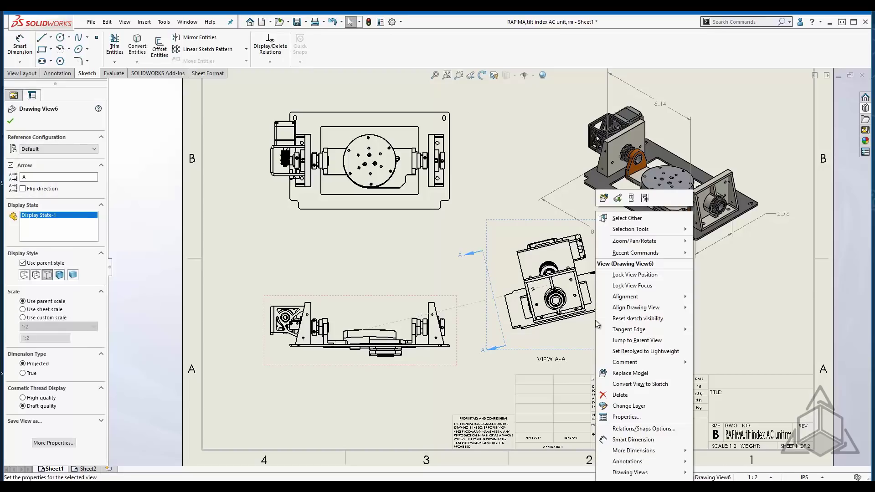
{"action": "mouse_move", "coordinate": [645, 311]}
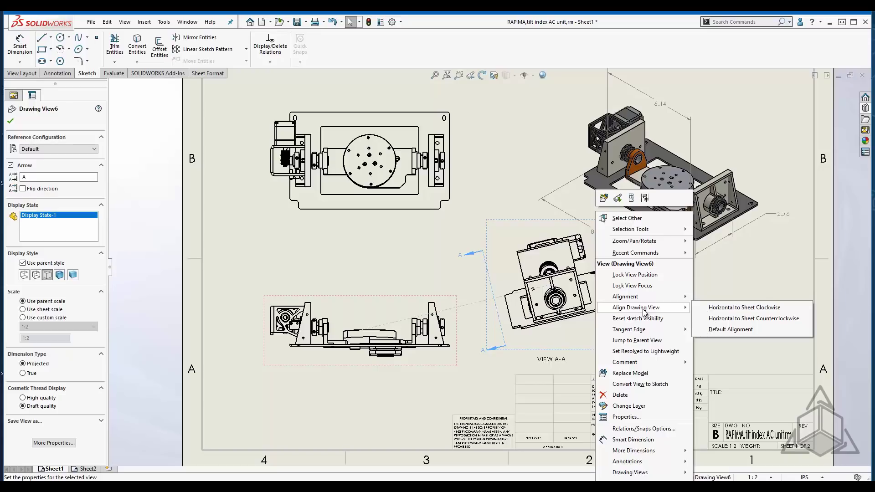
{"action": "left_click", "coordinate": [715, 311]}
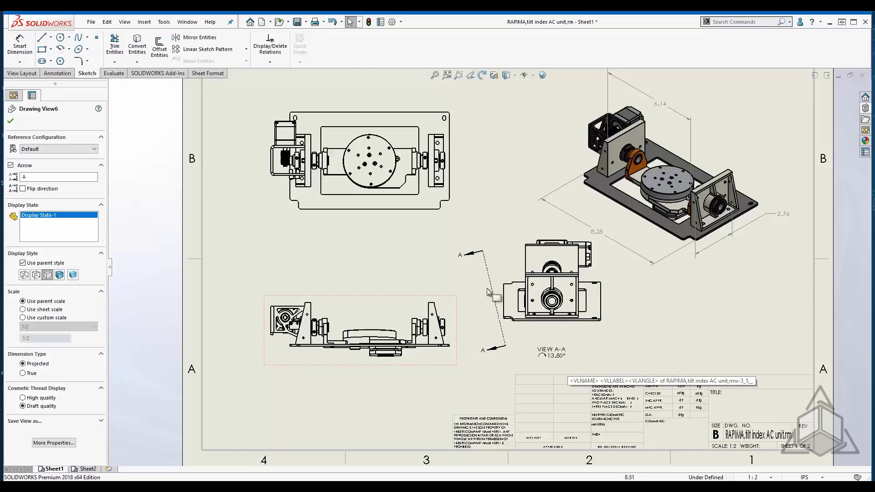
{"action": "scroll", "coordinate": [412, 233], "scroll_direction": "up", "scroll_amount": 2}
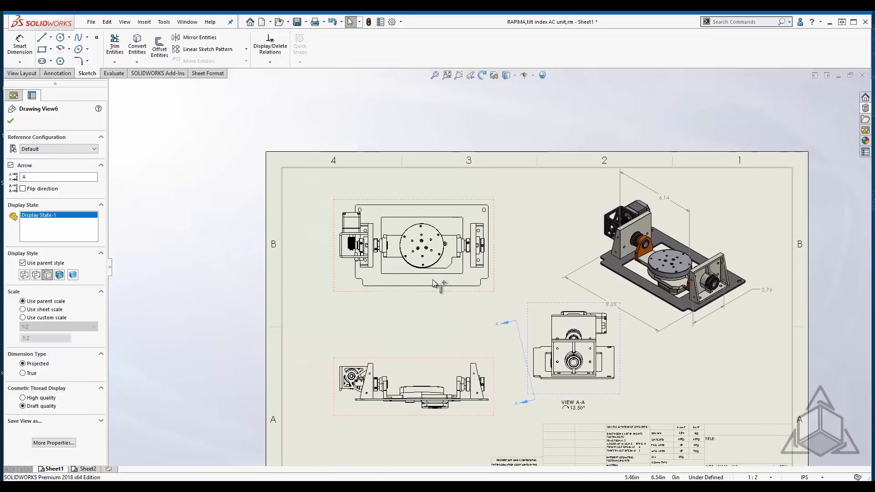
{"action": "scroll", "coordinate": [428, 266], "scroll_direction": "down", "scroll_amount": 2}
{"action": "left_click", "coordinate": [455, 319]}
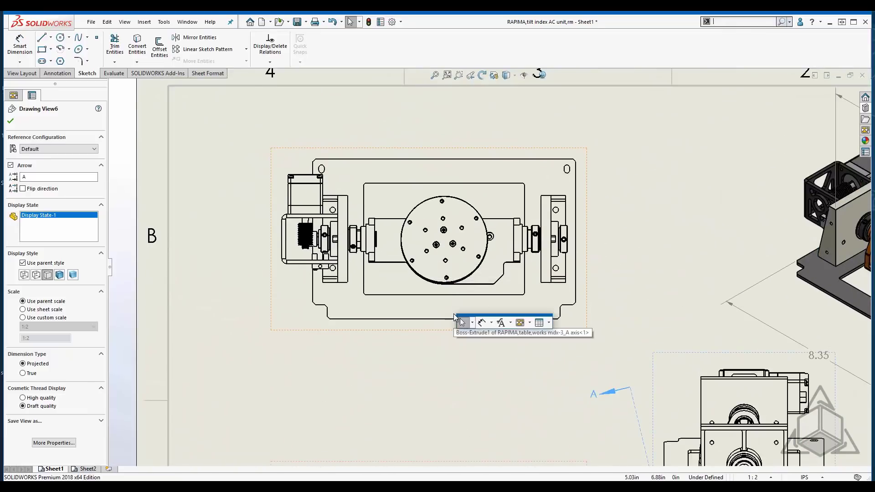
{"action": "left_click", "coordinate": [529, 323]}
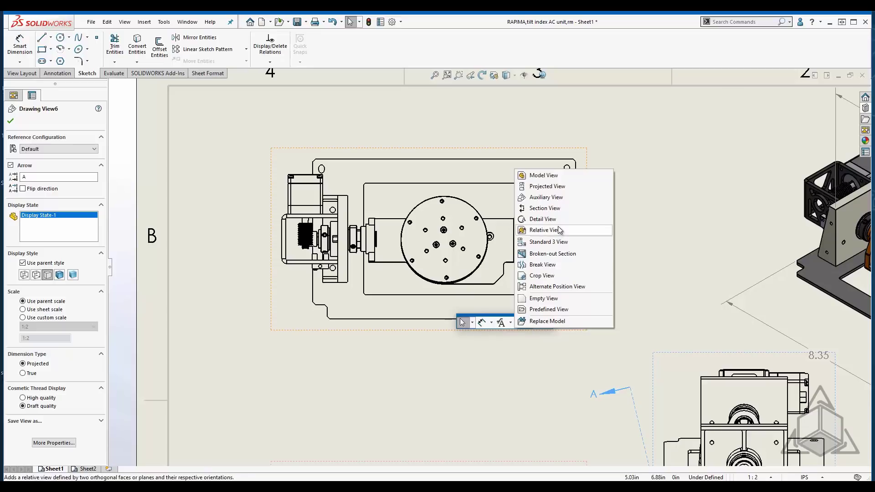
{"action": "left_click", "coordinate": [552, 267]}
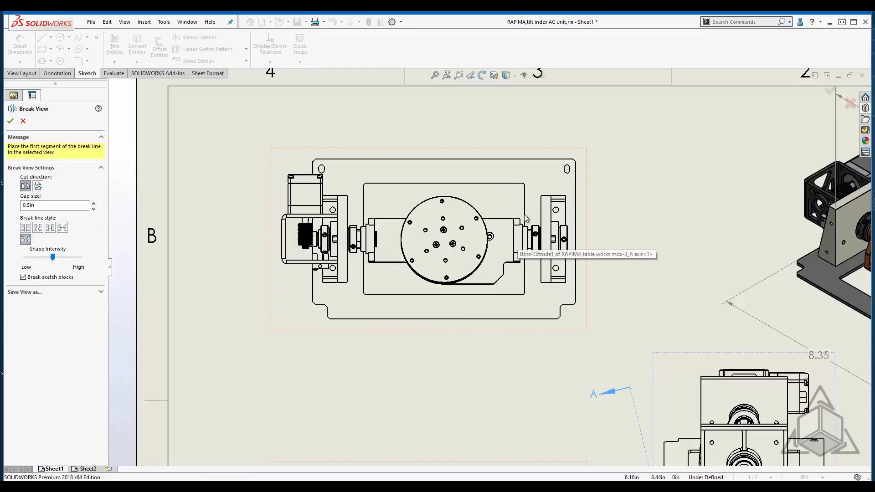
{"action": "key", "text": "Escape"}
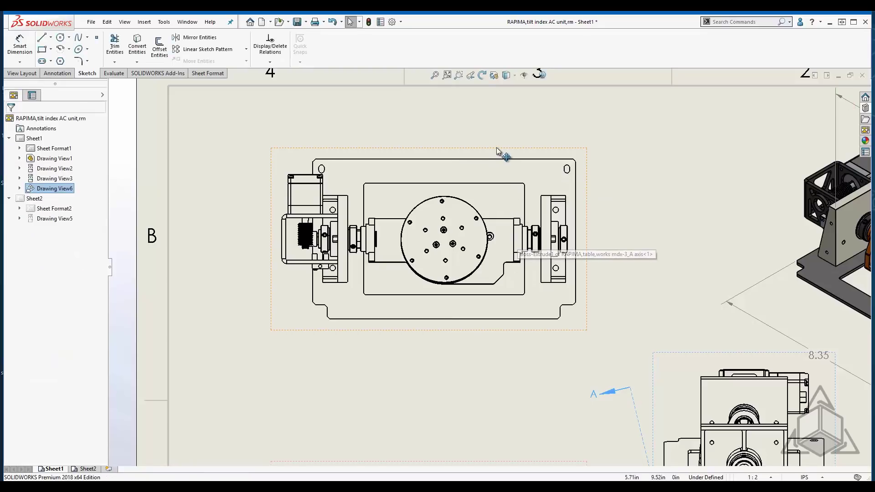
Break the plan view vertically with a 0.5 in gap, placing break lines inboard of both side brackets
{"action": "left_click", "coordinate": [495, 153]}
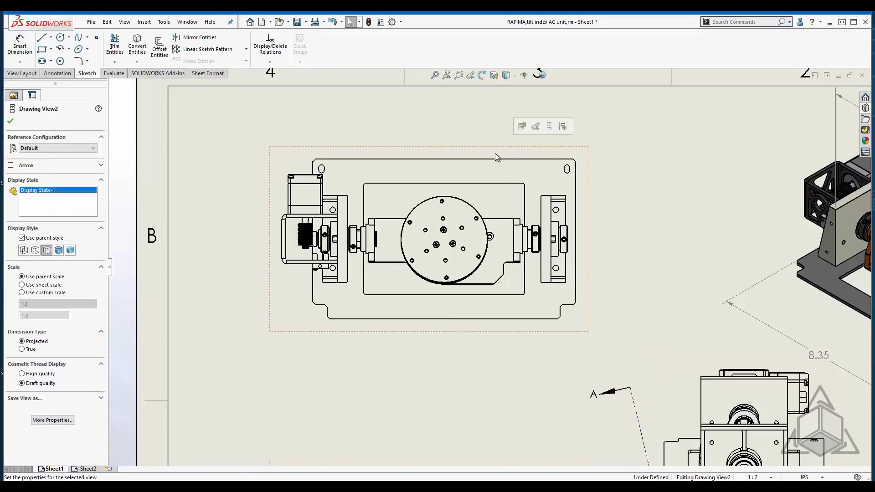
{"action": "key", "text": "s"}
{"action": "left_click", "coordinate": [571, 164]}
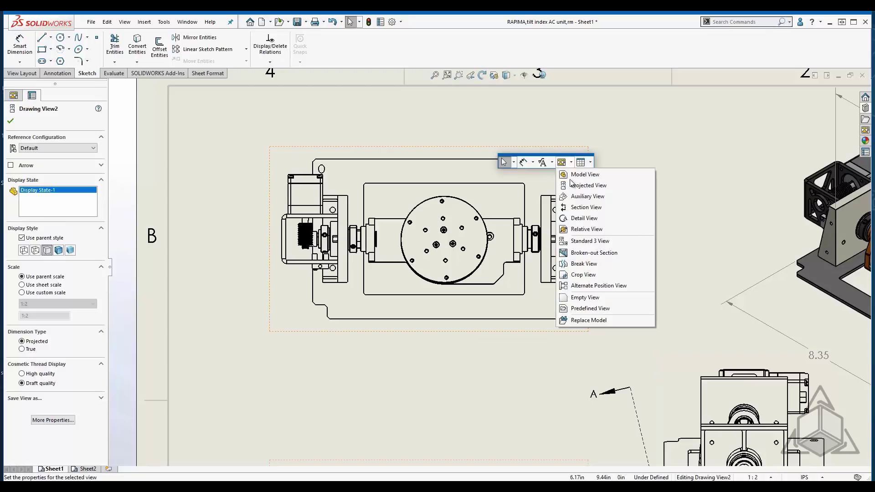
{"action": "left_click", "coordinate": [585, 264]}
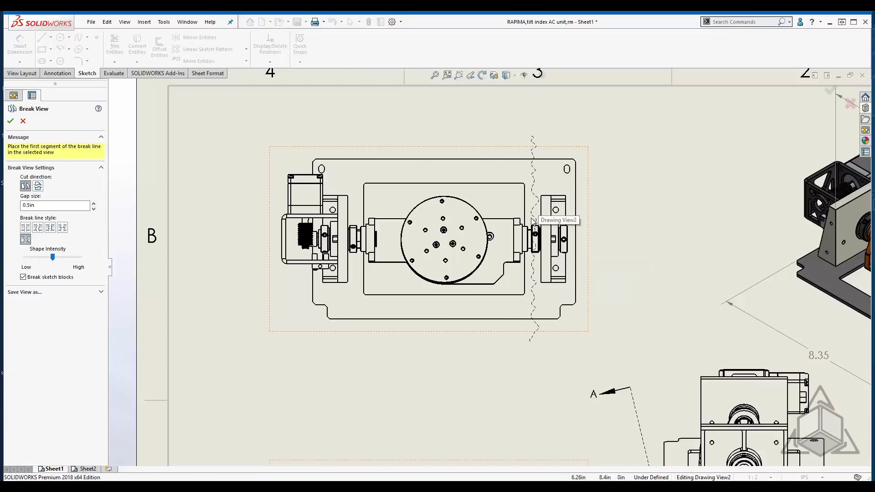
{"action": "left_click", "coordinate": [533, 222]}
{"action": "left_click", "coordinate": [353, 215]}
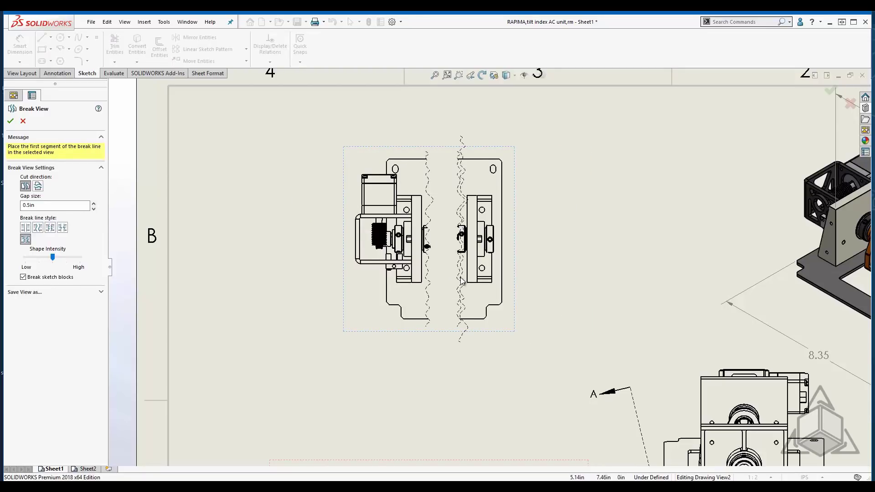
{"action": "key", "text": "Return"}
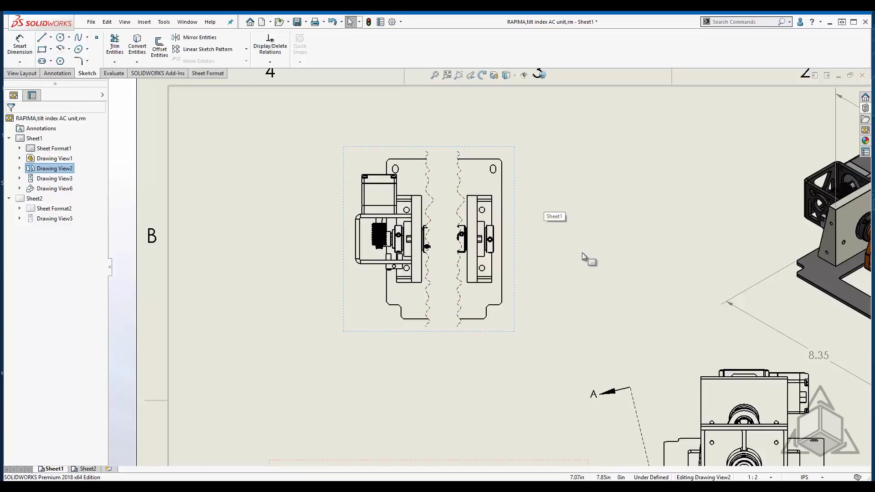
Dimension the break line nearer the plain bracket to that end edge of the base plate and set it to 2.5 in
{"action": "right_click_drag", "start_coordinate": [610, 229], "coordinate": [589, 152]}
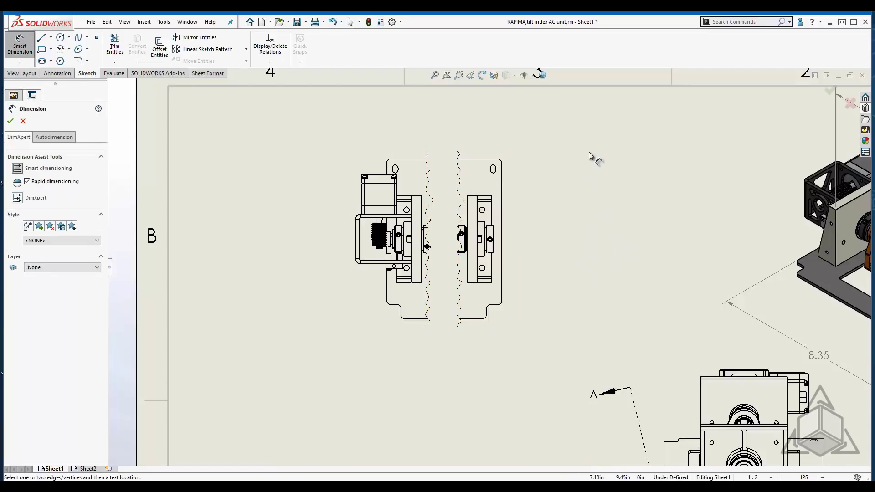
{"action": "left_click", "coordinate": [462, 172]}
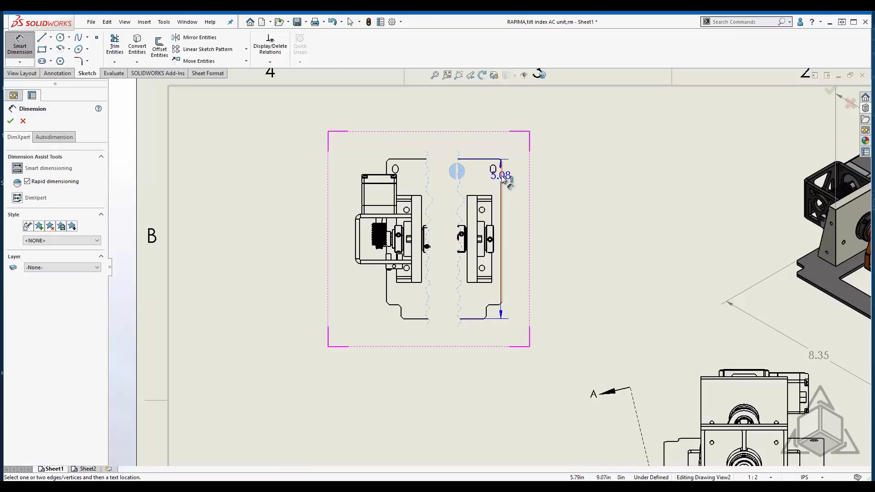
{"action": "left_click", "coordinate": [502, 177]}
{"action": "left_click", "coordinate": [487, 143]}
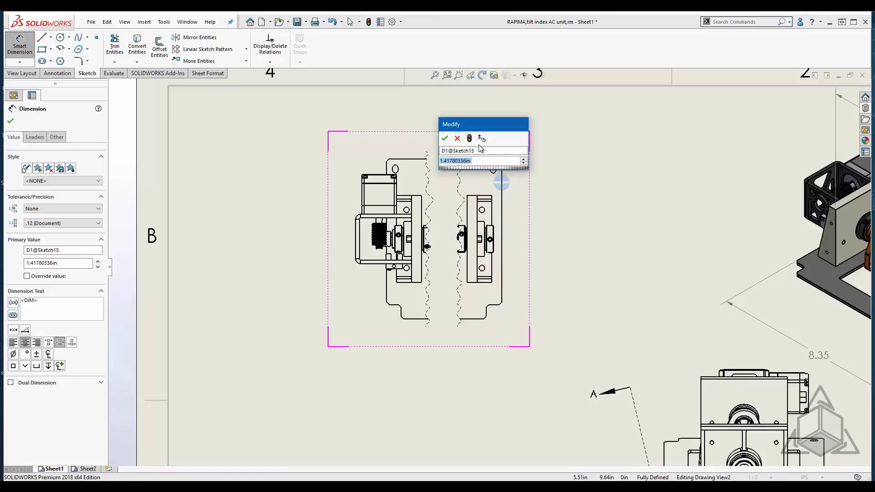
{"action": "type", "text": "2.5"}
{"action": "key", "text": "Return"}
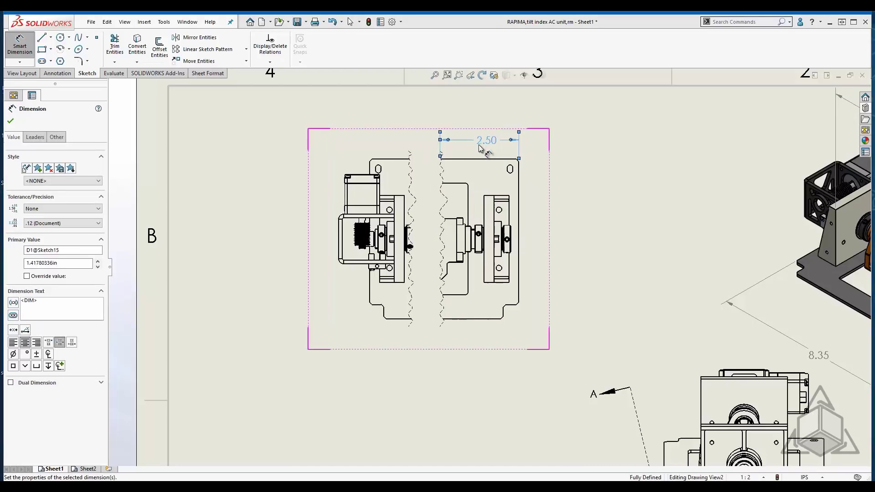
Dimension the other break line to the outer edge of the motor-side housing and set it to 2.5 in
{"action": "left_click", "coordinate": [411, 176]}
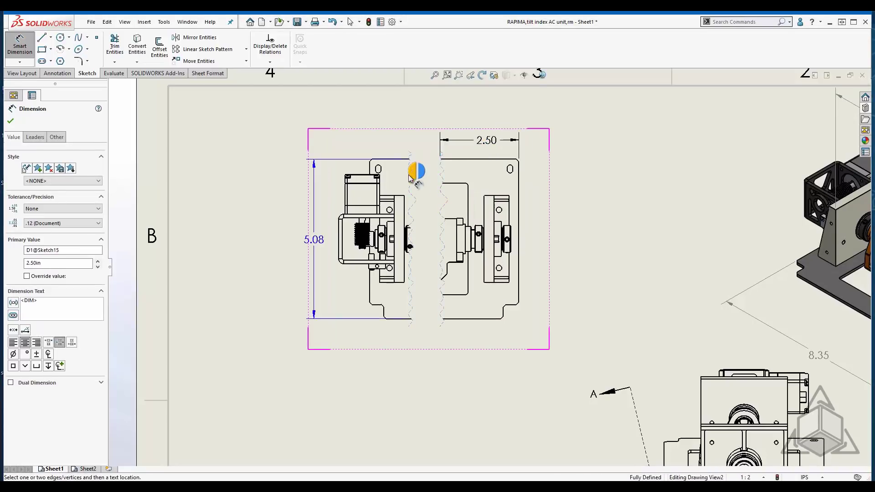
{"action": "left_click", "coordinate": [342, 237]}
{"action": "left_click", "coordinate": [376, 139]}
{"action": "type", "text": "2.5"}
{"action": "key", "text": "Return"}
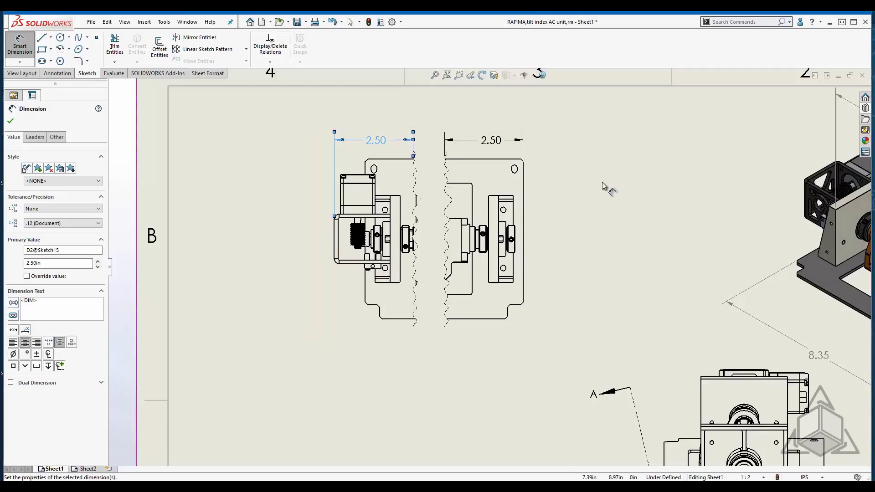
{"action": "key", "text": "Escape"}
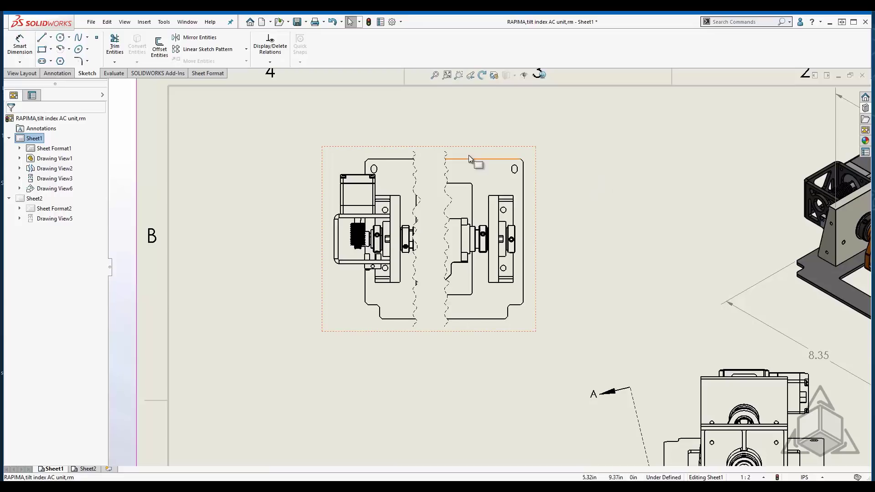
Change the dimension between the break line and the base plate's end edge to 2 in and rebuild the broken view
{"action": "left_click", "coordinate": [448, 172]}
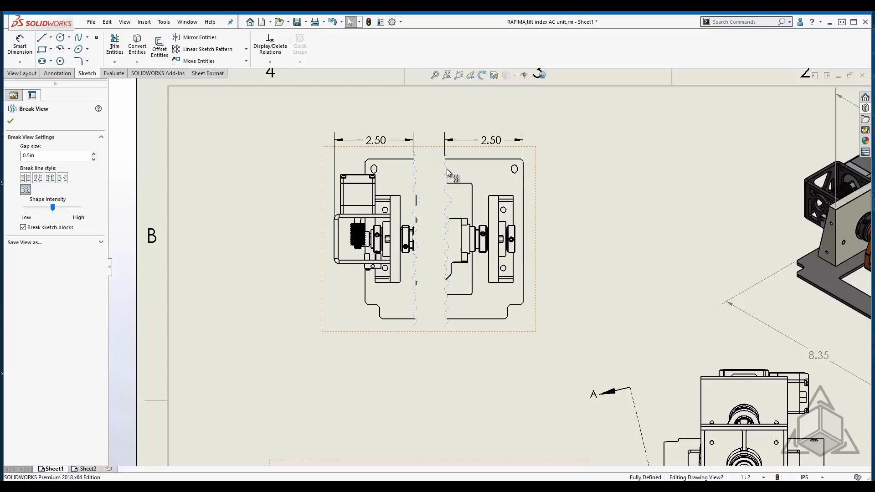
{"action": "double_click", "coordinate": [491, 140]}
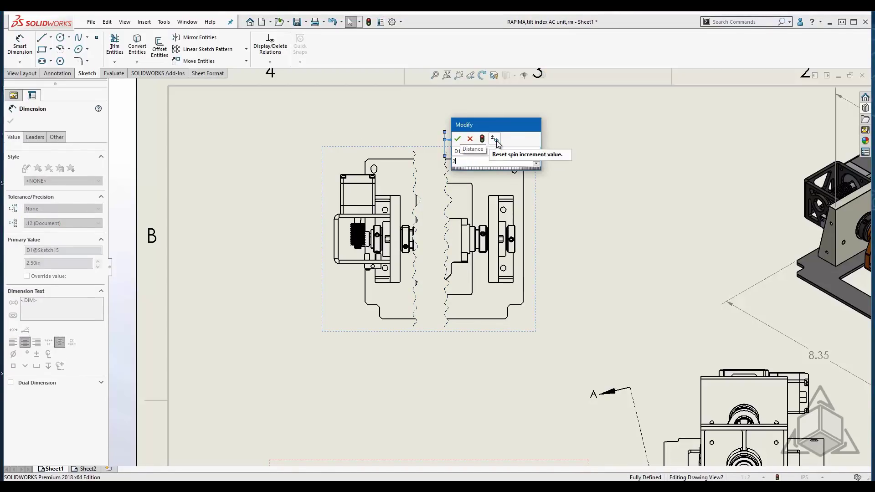
{"action": "type", "text": "2"}
{"action": "left_click", "coordinate": [482, 138]}
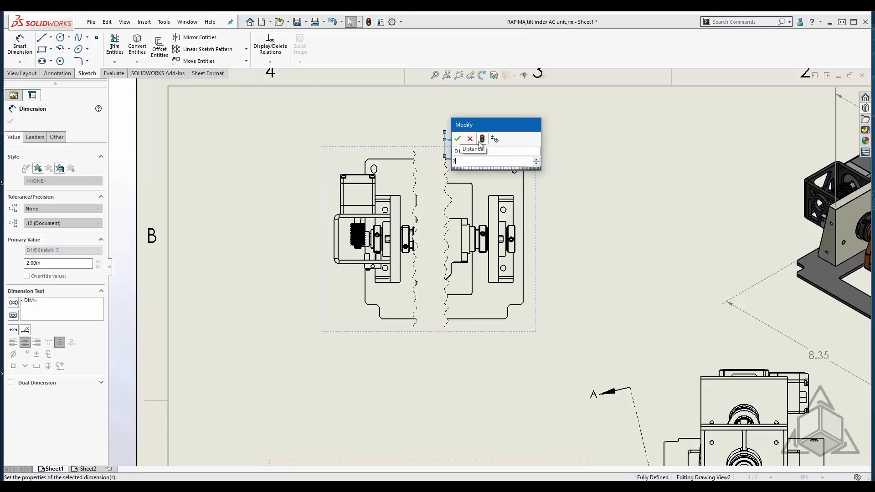
{"action": "left_click", "coordinate": [595, 183]}
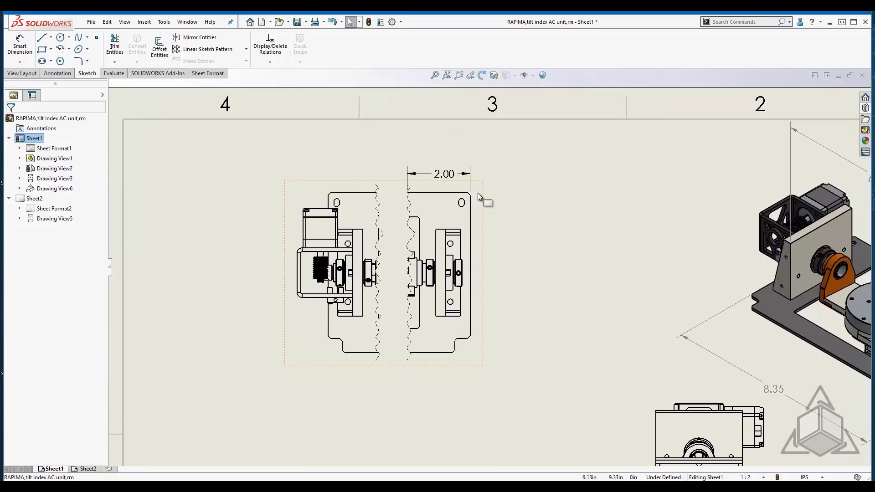
Switch to Sheet2 with the dimensioned base plate view
{"action": "left_click", "coordinate": [87, 469]}
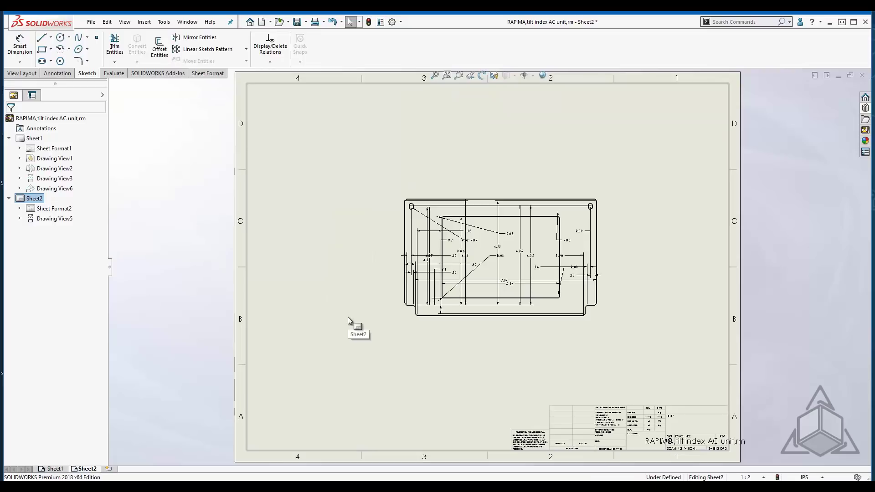
{"action": "scroll", "coordinate": [559, 241], "scroll_direction": "down", "scroll_amount": 3}
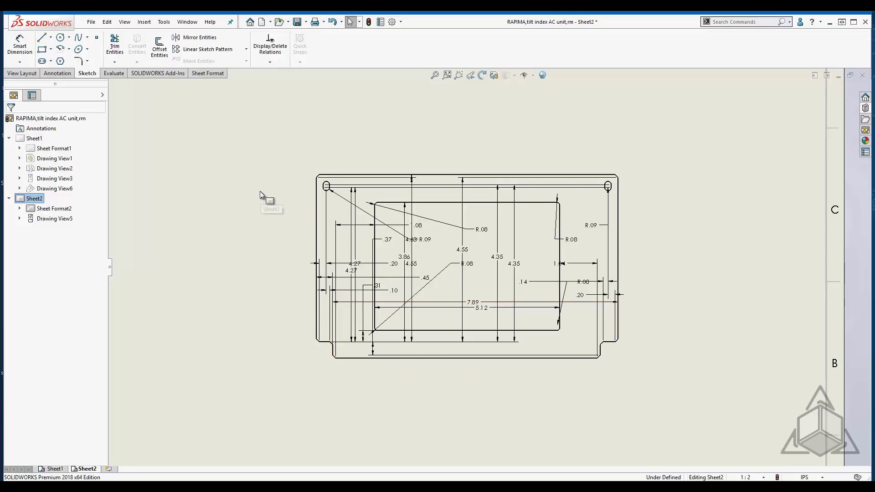
Try to insert Model Items into the base plate view, using the entire model as the source
{"action": "key", "text": "s"}
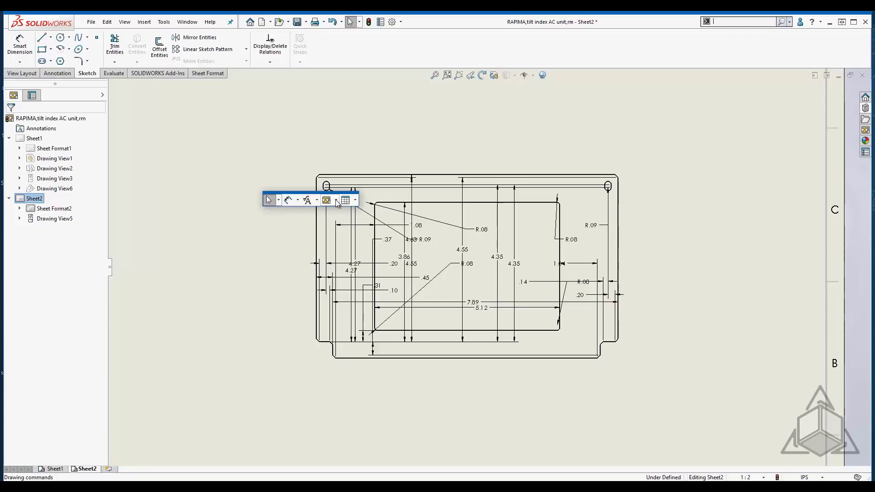
{"action": "left_click", "coordinate": [321, 203]}
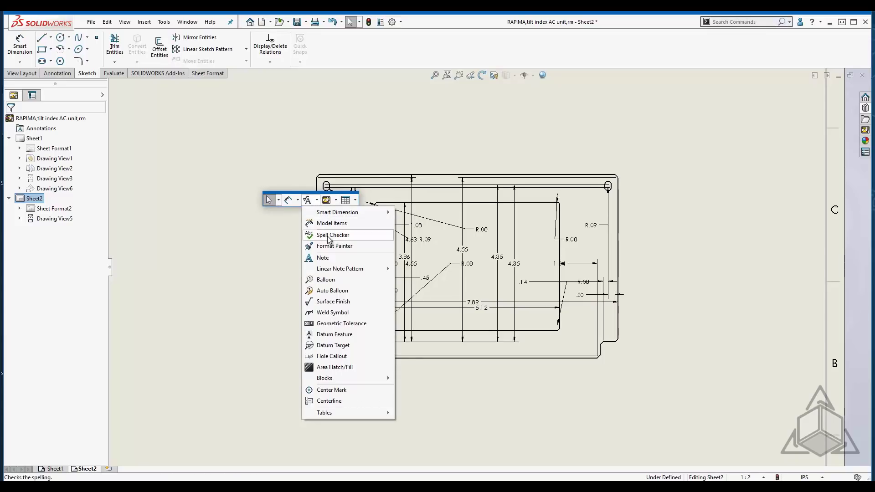
{"action": "left_click", "coordinate": [339, 223]}
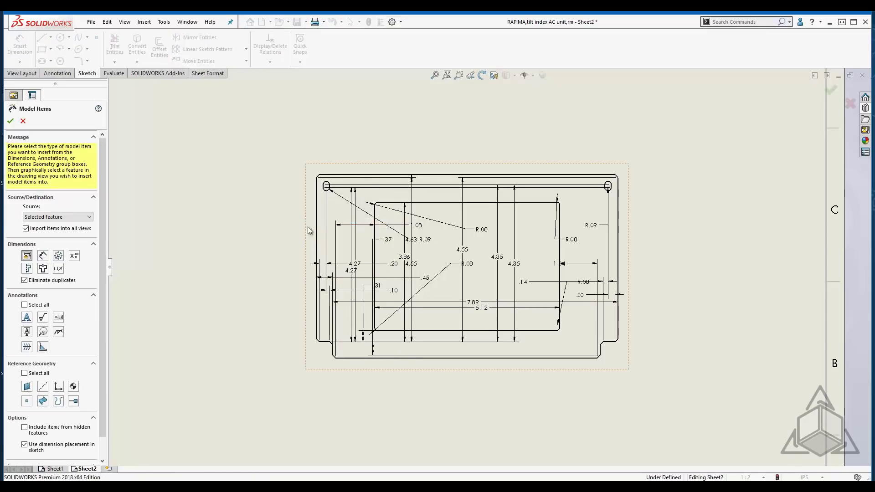
{"action": "scroll", "coordinate": [105, 190], "scroll_direction": "down", "scroll_amount": 2}
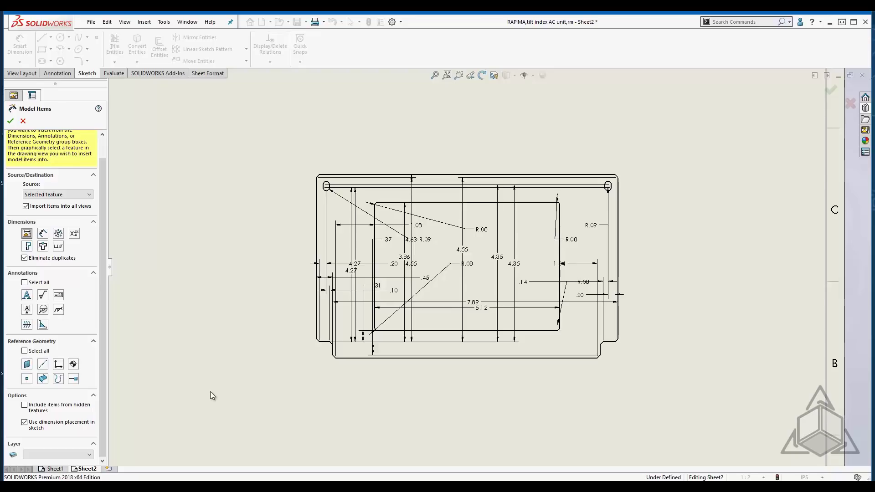
{"action": "left_click", "coordinate": [10, 120]}
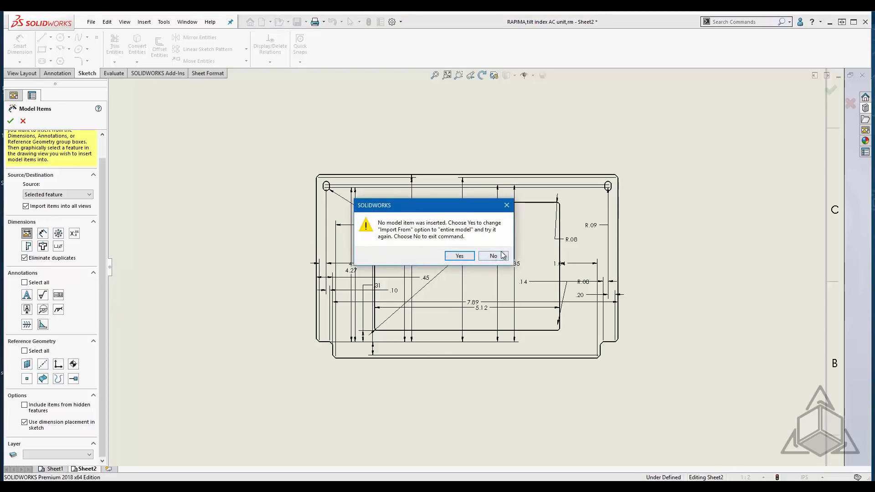
{"action": "left_click", "coordinate": [461, 256]}
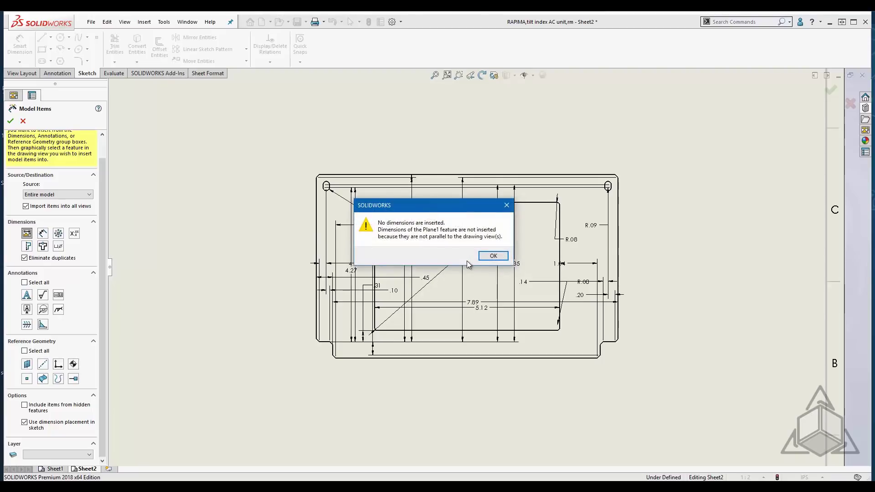
{"action": "left_click", "coordinate": [496, 256]}
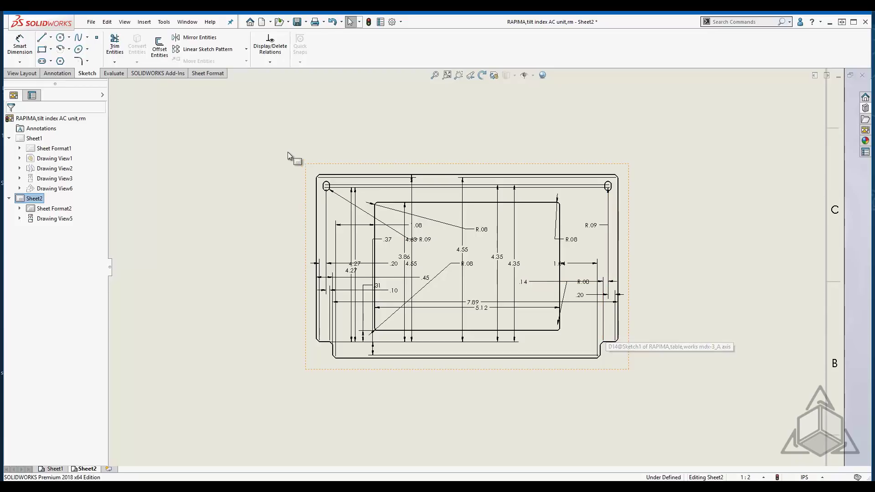
Select all dimensions of the base plate view and auto-arrange them around the part
{"action": "left_click_drag", "start_coordinate": [285, 153], "coordinate": [678, 383]}
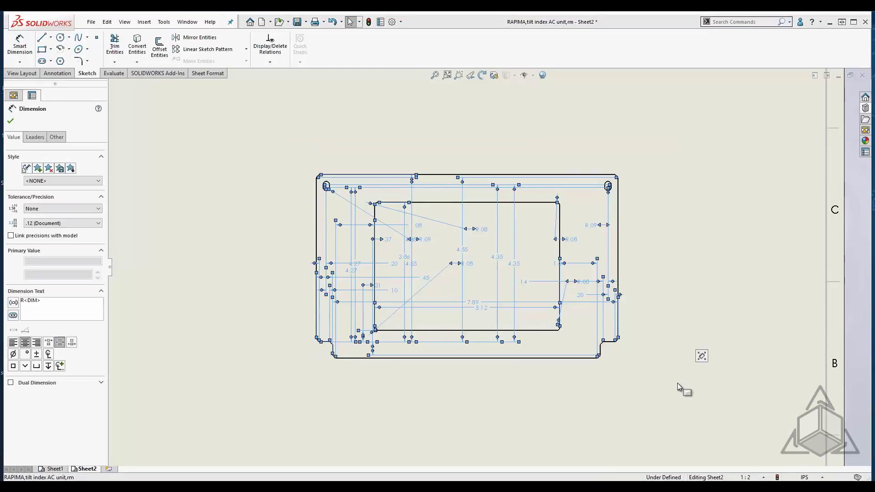
{"action": "mouse_move", "coordinate": [703, 356]}
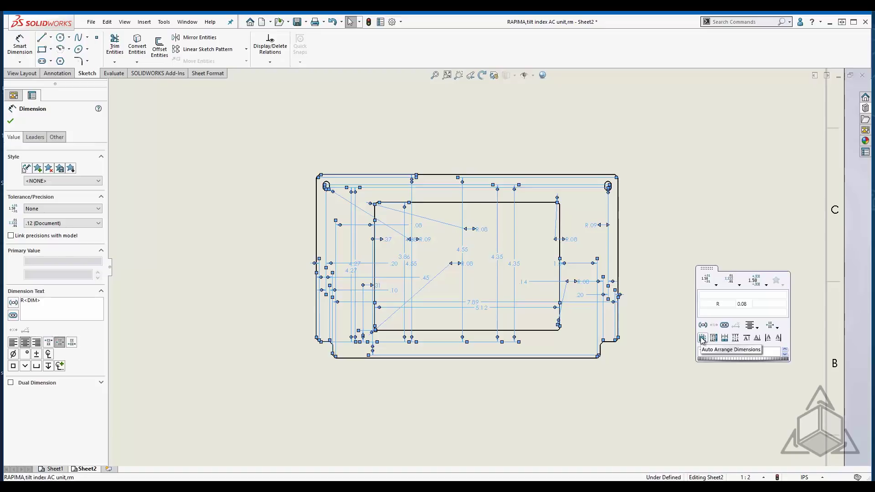
{"action": "left_click", "coordinate": [702, 339]}
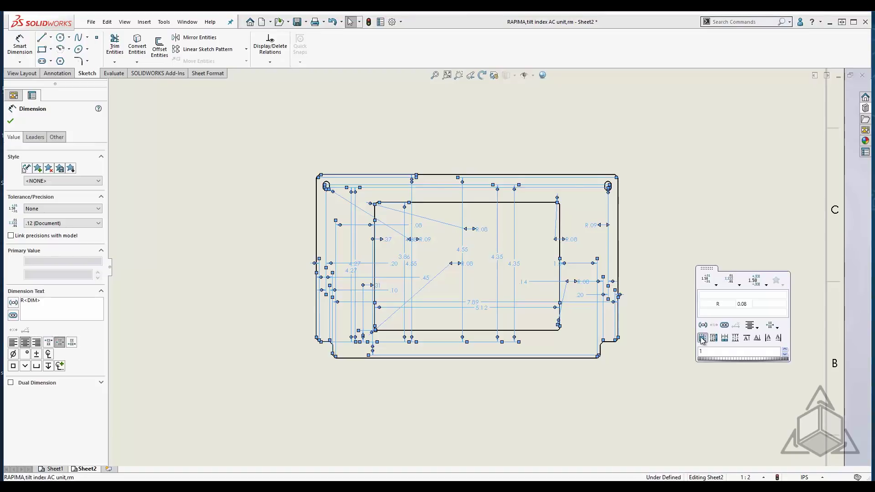
{"action": "left_click", "coordinate": [663, 362]}
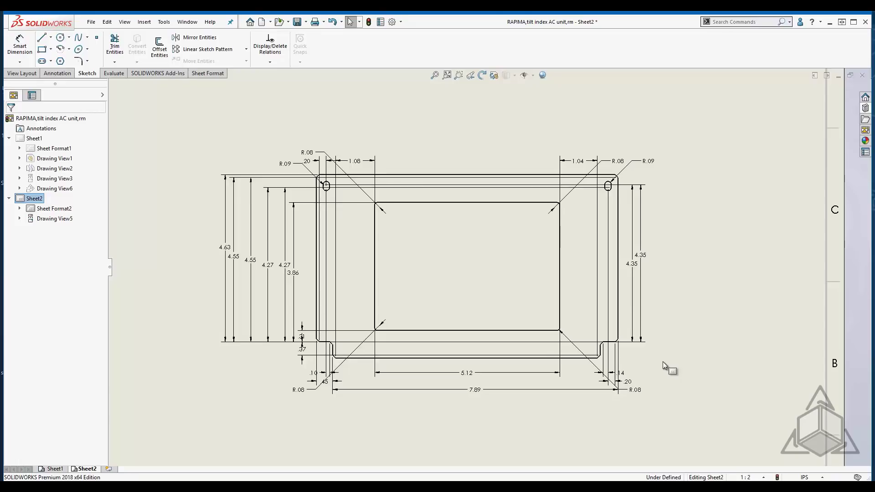
Set the document's offset distance between dimensions to 0.75 in
{"action": "left_click", "coordinate": [401, 22]}
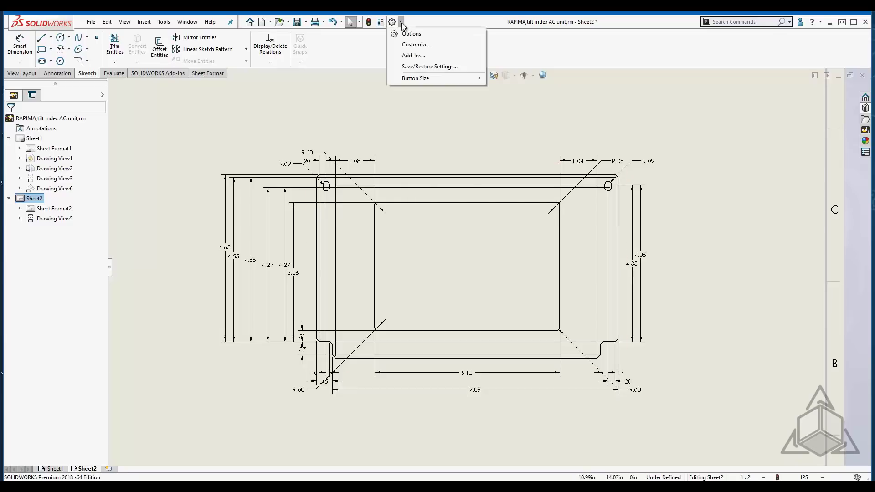
{"action": "left_click", "coordinate": [410, 34]}
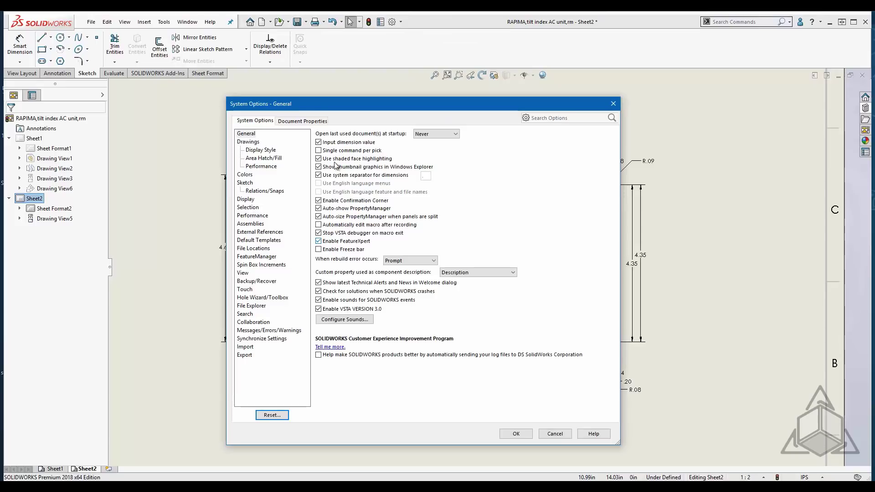
{"action": "left_click", "coordinate": [304, 121]}
{"action": "left_click", "coordinate": [261, 158]}
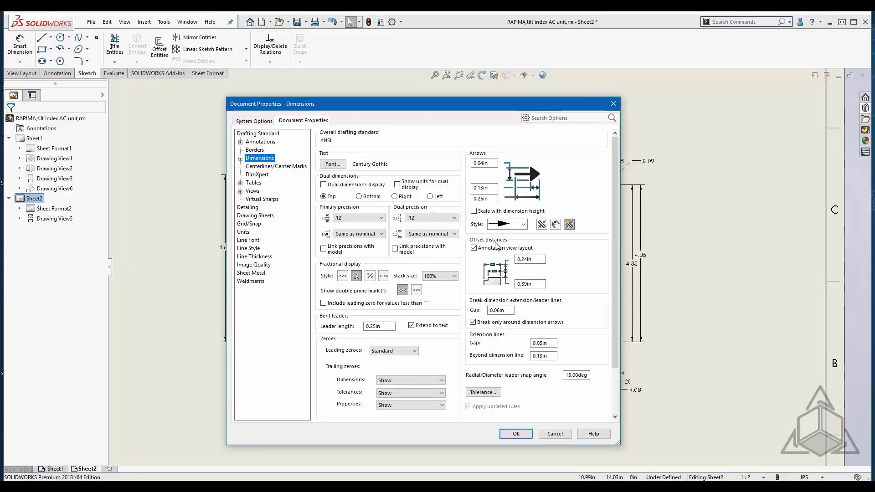
{"action": "double_click", "coordinate": [538, 259]}
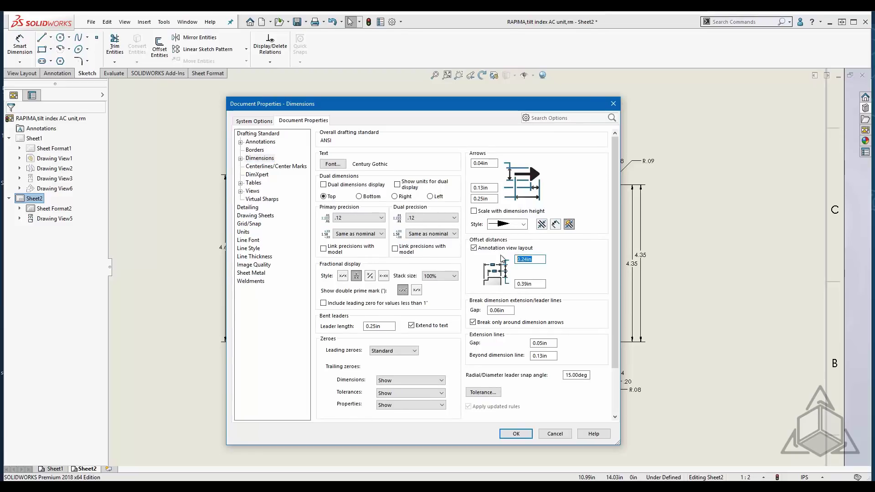
{"action": "type", "text": ".75"}
{"action": "left_click", "coordinate": [517, 434]}
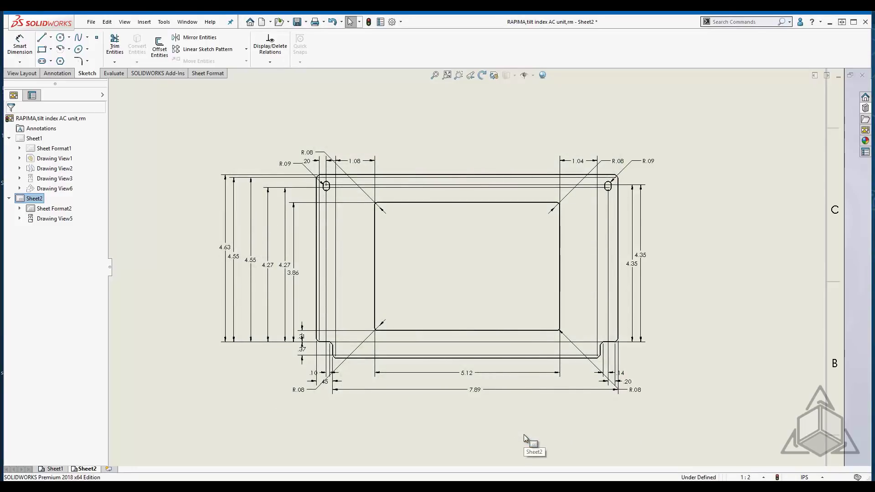
Select the vertical dimensions left of the base plate and auto-arrange them with the new offset spacing
{"action": "left_click_drag", "start_coordinate": [198, 230], "coordinate": [313, 297]}
{"action": "mouse_move", "coordinate": [342, 267]}
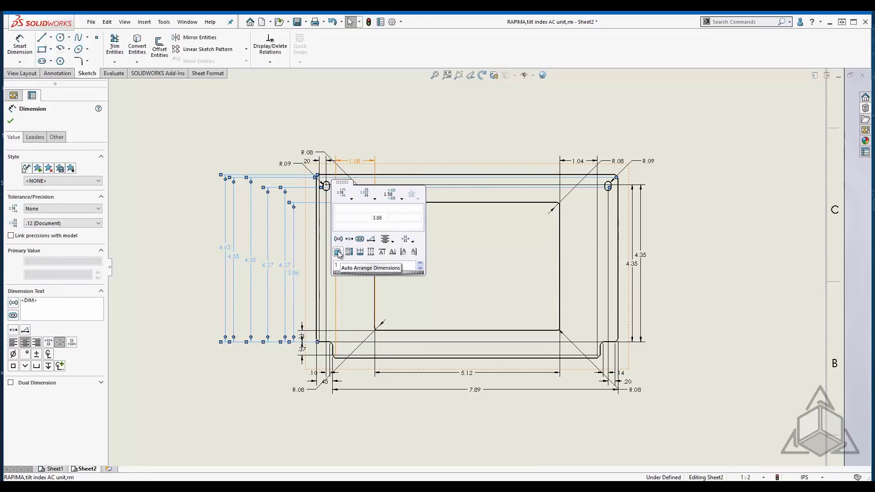
{"action": "left_click", "coordinate": [338, 253]}
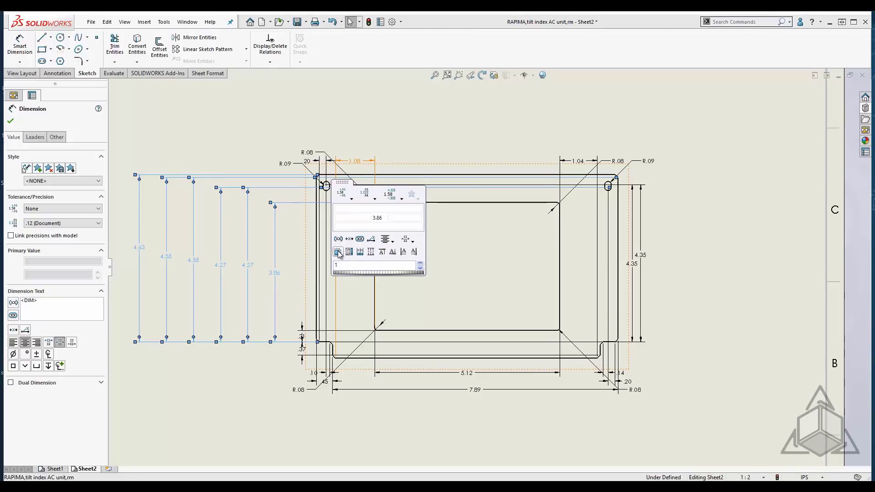
{"action": "left_click", "coordinate": [463, 135]}
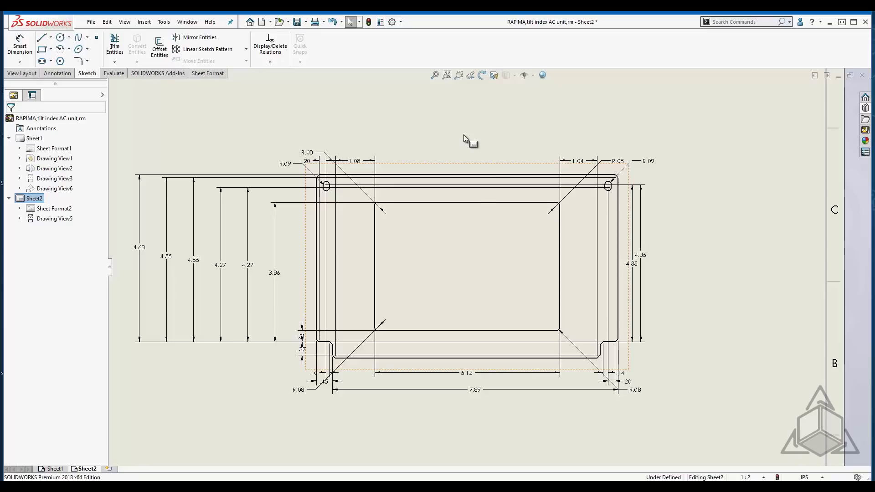
Move the base plate view down and to the right on the sheet, close above the title block
{"action": "scroll", "coordinate": [464, 241], "scroll_direction": "up", "scroll_amount": 3}
{"action": "mouse_move", "coordinate": [471, 249]}
{"action": "middle_mouse_down"}
{"action": "mouse_move", "coordinate": [470, 269]}
{"action": "mouse_move", "coordinate": [453, 255]}
{"action": "middle_mouse_up"}
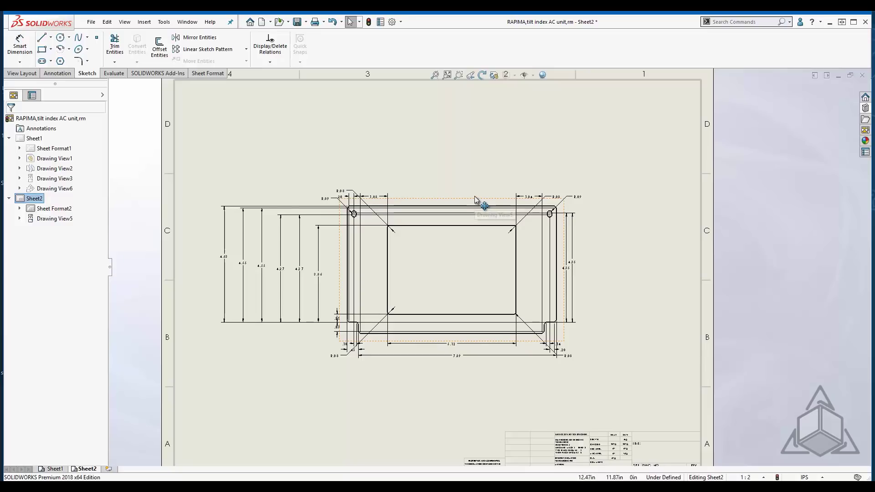
{"action": "left_click_drag", "start_coordinate": [474, 198], "coordinate": [495, 258]}
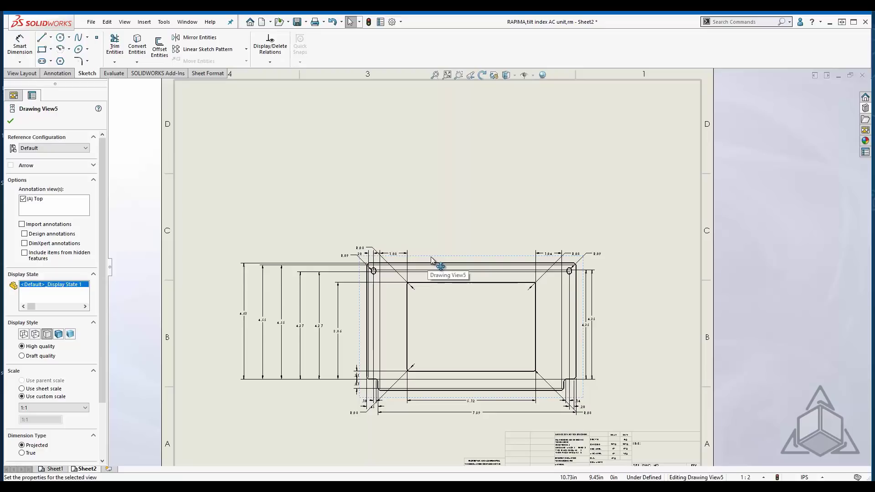
{"action": "left_click_drag", "start_coordinate": [432, 260], "coordinate": [474, 264]}
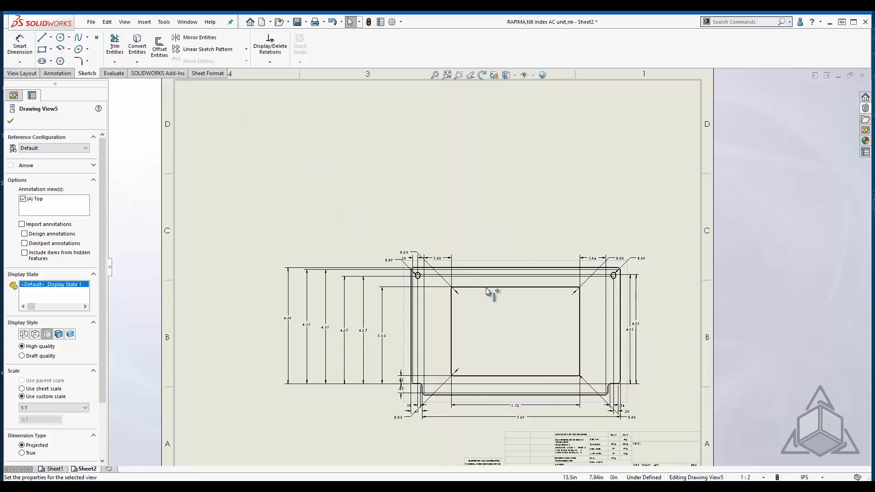
Place one Default Notes annotation from the Design Library's Annotations and Blocks folder in the sheet's upper-left area
{"action": "left_click", "coordinate": [866, 108]}
{"action": "mouse_move", "coordinate": [726, 191]}
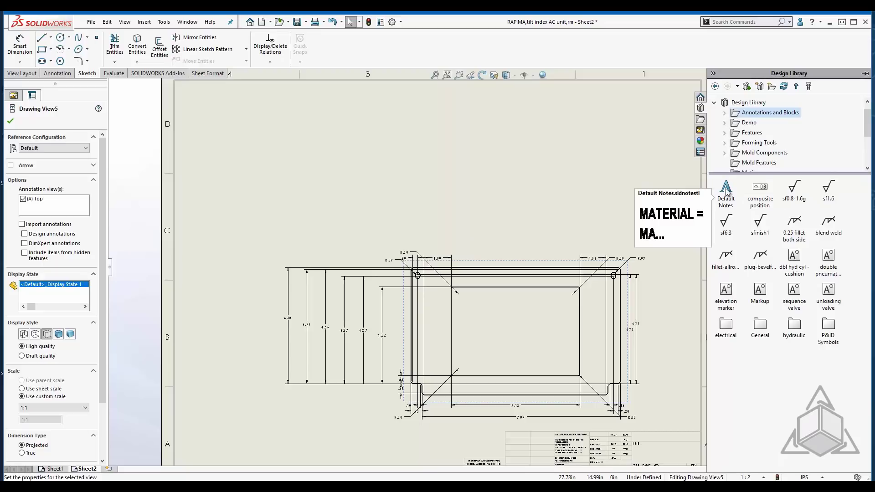
{"action": "left_click_drag", "start_coordinate": [726, 190], "coordinate": [255, 113]}
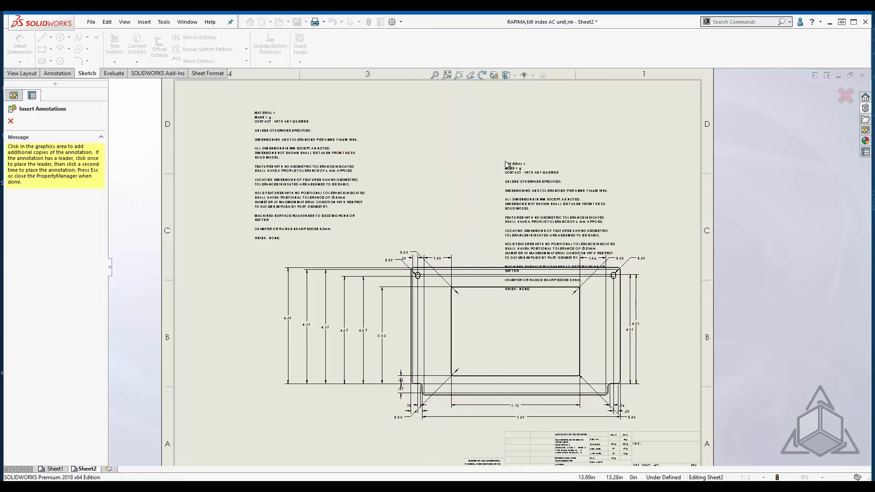
{"action": "key", "text": "Escape"}
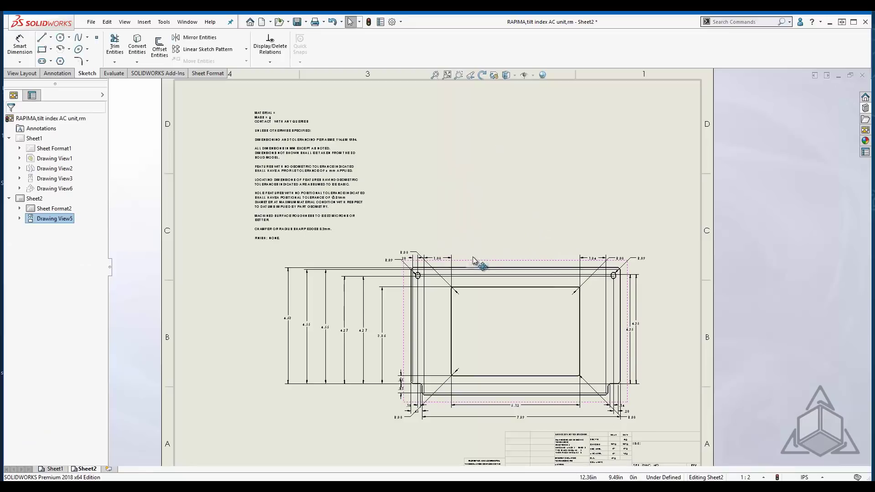
Shift the base plate view around to test whether the note is attached to it, and delete the note
{"action": "mouse_move", "coordinate": [478, 267]}
{"action": "left_mouse_down"}
{"action": "mouse_move", "coordinate": [498, 231]}
{"action": "mouse_move", "coordinate": [454, 263]}
{"action": "mouse_move", "coordinate": [468, 256]}
{"action": "left_mouse_up"}
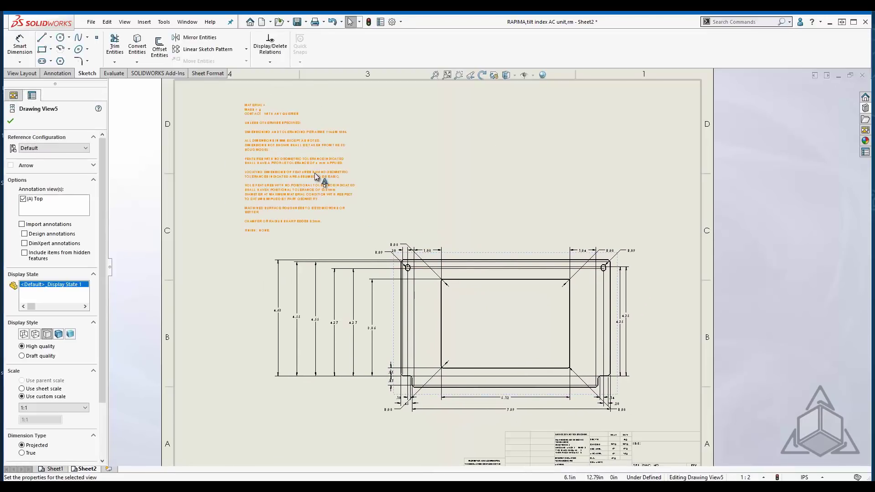
{"action": "left_click_drag", "start_coordinate": [484, 255], "coordinate": [465, 241]}
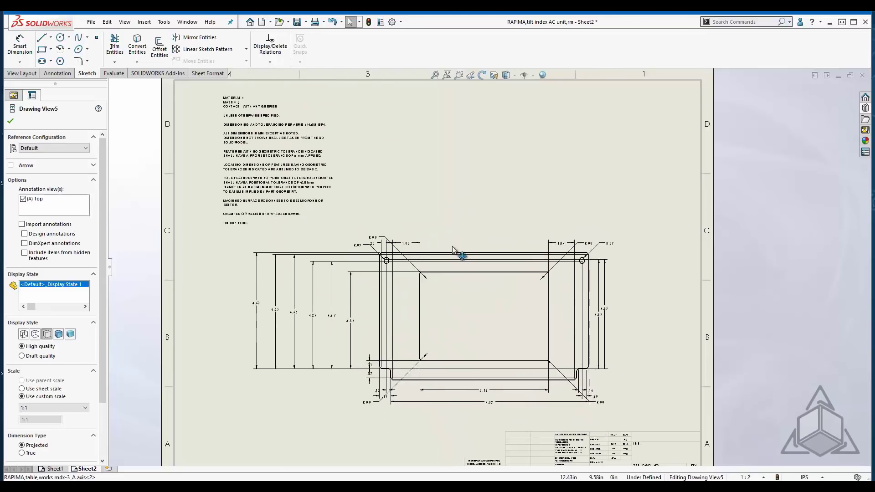
{"action": "left_click_drag", "start_coordinate": [463, 256], "coordinate": [482, 264]}
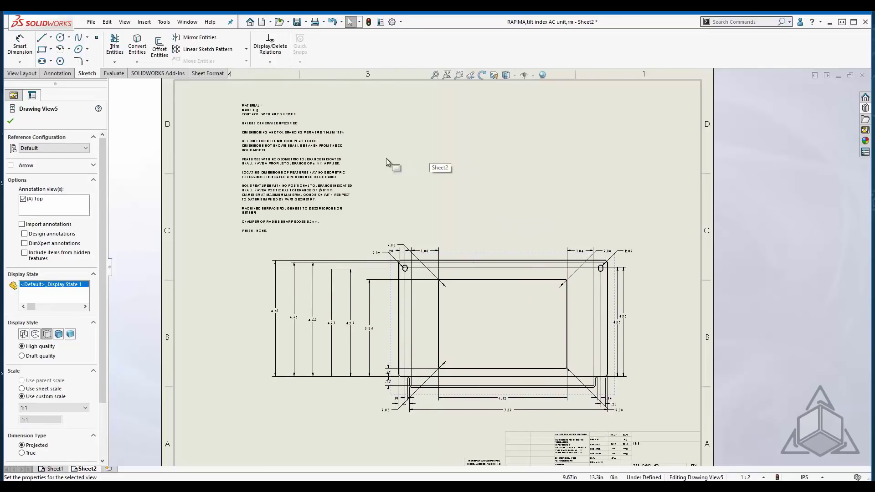
{"action": "left_click", "coordinate": [321, 170]}
{"action": "key", "text": "Delete"}
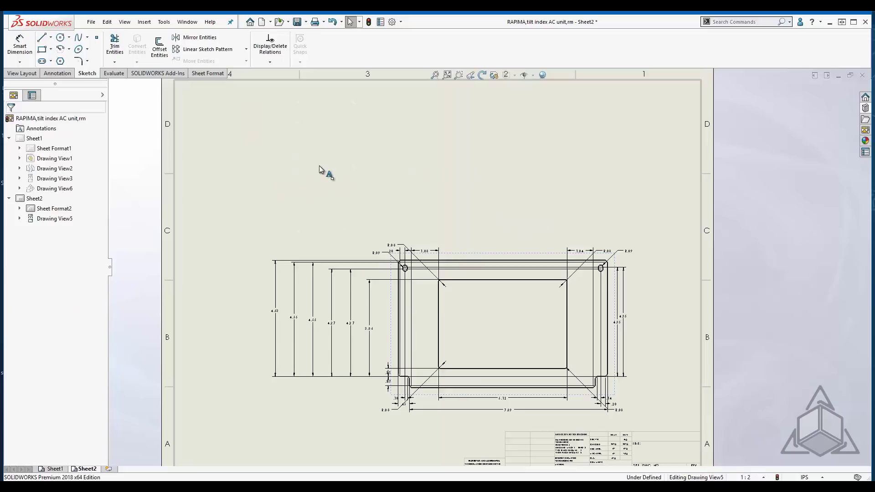
Lock the view focus on the base plate view
{"action": "double_click", "coordinate": [321, 170]}
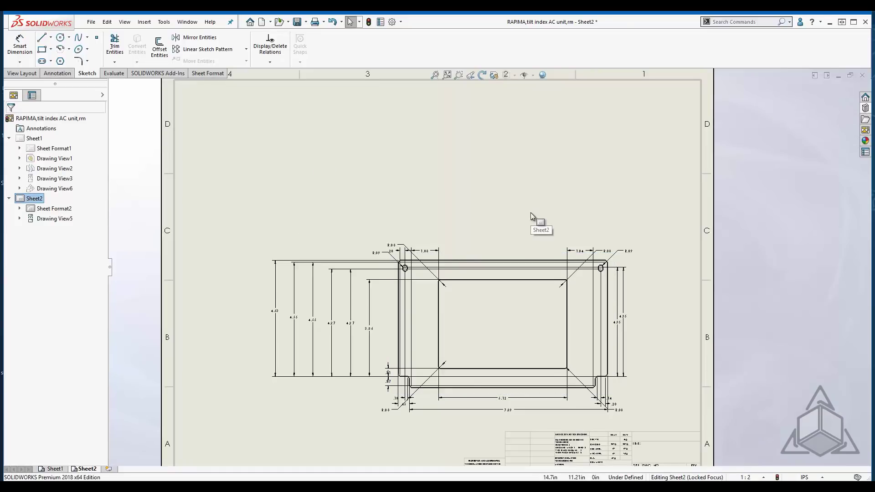
{"action": "right_click", "coordinate": [506, 258]}
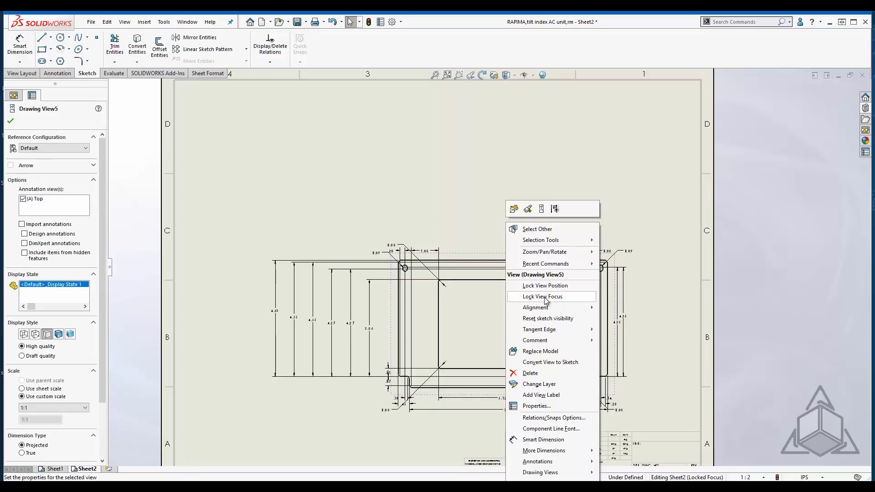
{"action": "left_click", "coordinate": [450, 193]}
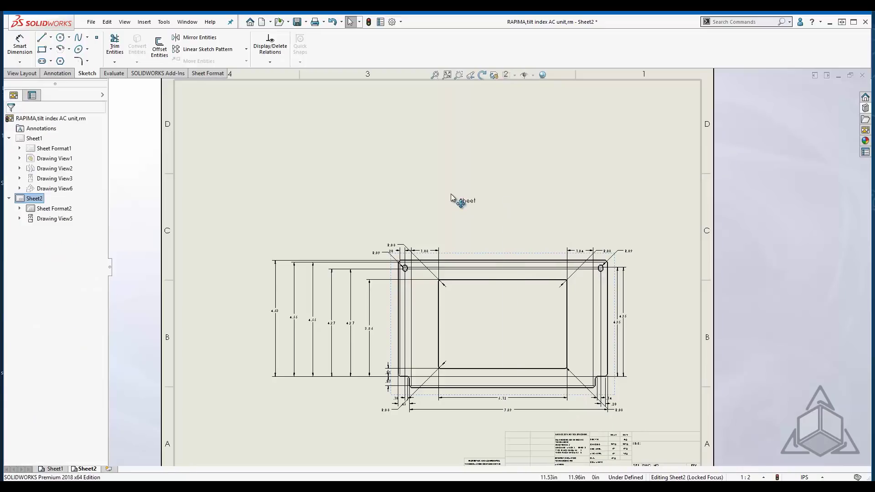
{"action": "left_click", "coordinate": [522, 256]}
{"action": "right_click", "coordinate": [522, 256]}
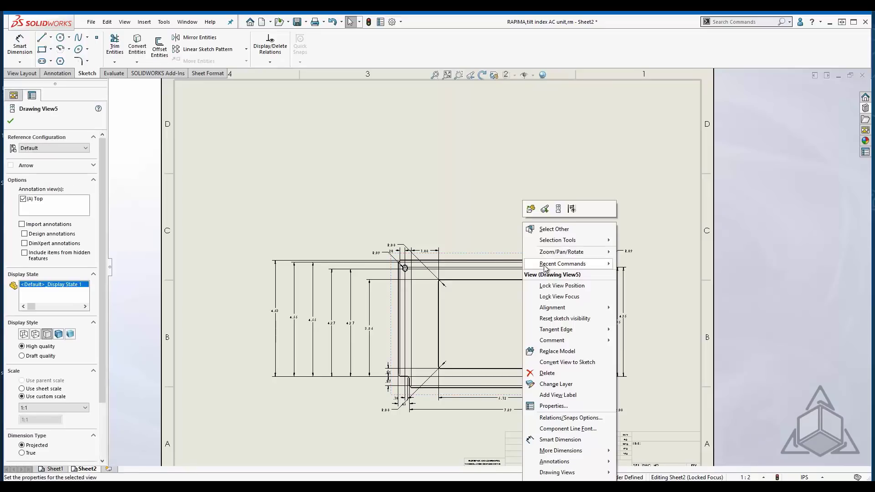
{"action": "left_click", "coordinate": [558, 296]}
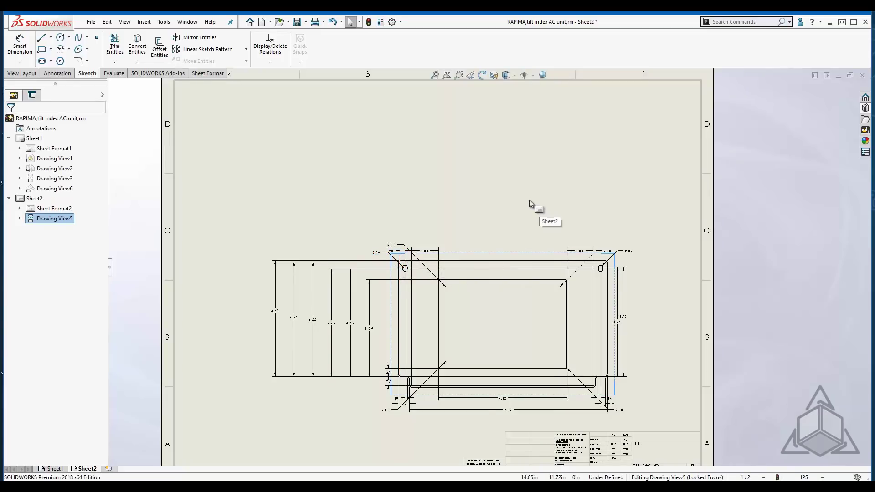
Place the Default Notes annotation above and left of the focus-locked base plate view, and shift the view to test the note's attachment
{"action": "left_click", "coordinate": [866, 109]}
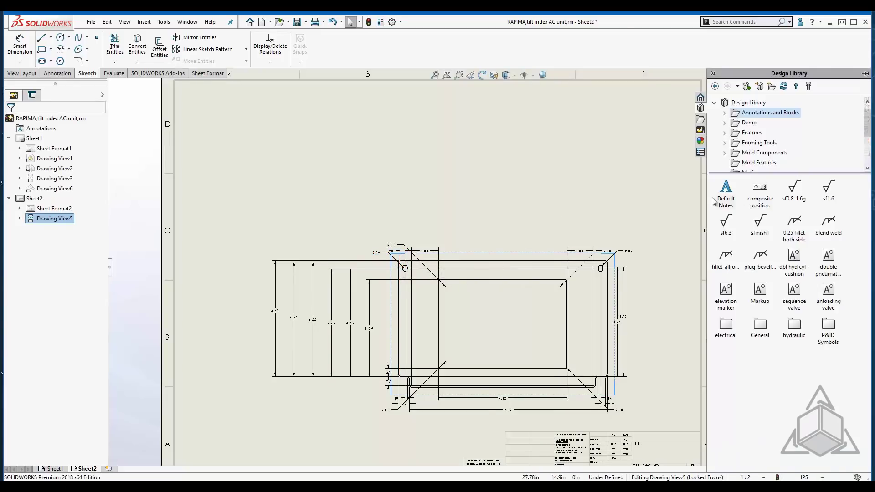
{"action": "mouse_move", "coordinate": [726, 191]}
{"action": "left_mouse_down"}
{"action": "mouse_move", "coordinate": [522, 182]}
{"action": "mouse_move", "coordinate": [242, 110]}
{"action": "left_mouse_up"}
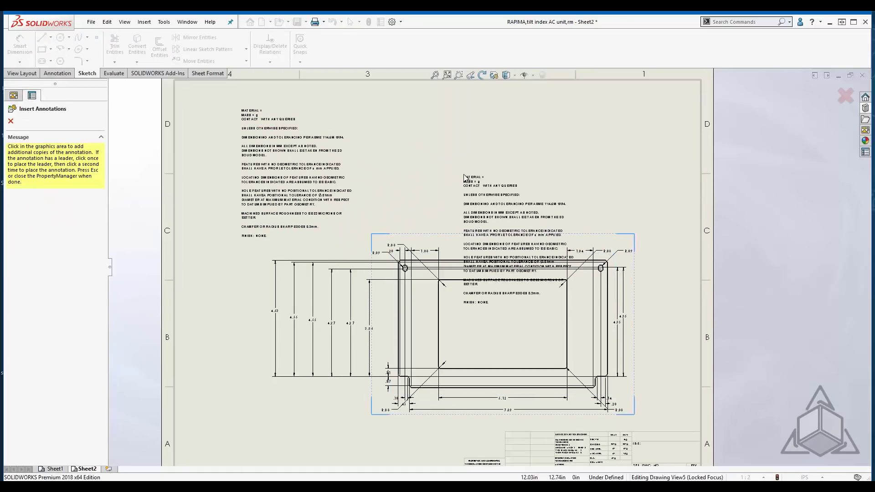
{"action": "key", "text": "Escape"}
{"action": "mouse_move", "coordinate": [487, 254]}
{"action": "left_mouse_down"}
{"action": "mouse_move", "coordinate": [507, 239]}
{"action": "mouse_move", "coordinate": [505, 255]}
{"action": "mouse_move", "coordinate": [515, 244]}
{"action": "mouse_move", "coordinate": [477, 255]}
{"action": "mouse_move", "coordinate": [496, 255]}
{"action": "left_mouse_up"}
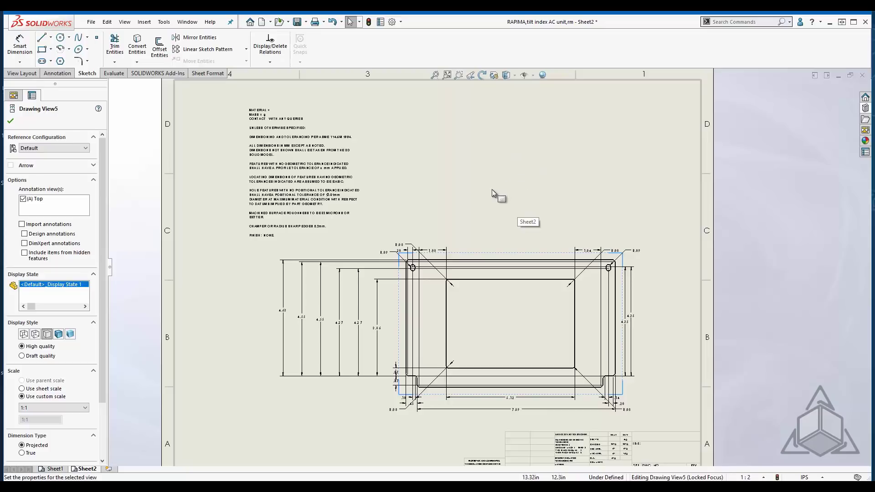
{"action": "key", "text": "Escape"}
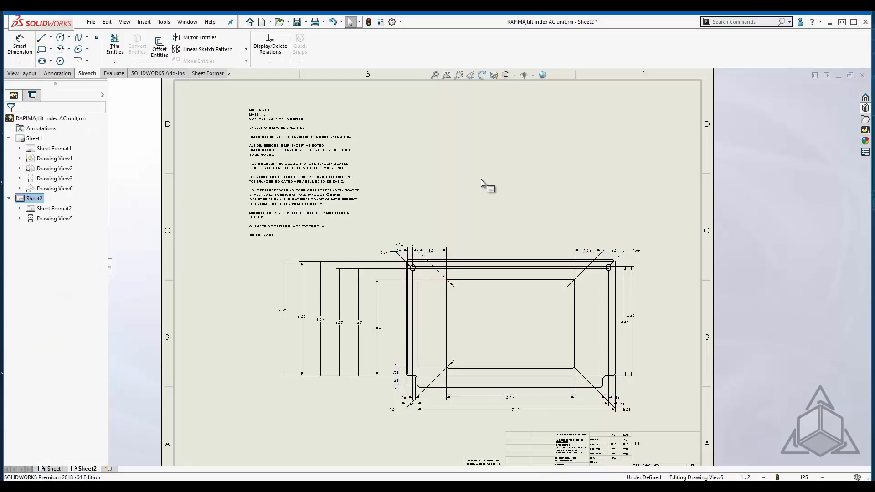
Add a second Default Notes annotation in the sheet's upper-right area, and move the base plate view left to compare both notes' attachment
{"action": "left_click", "coordinate": [865, 109]}
{"action": "left_click_drag", "start_coordinate": [726, 191], "coordinate": [558, 103]}
{"action": "key", "text": "Escape"}
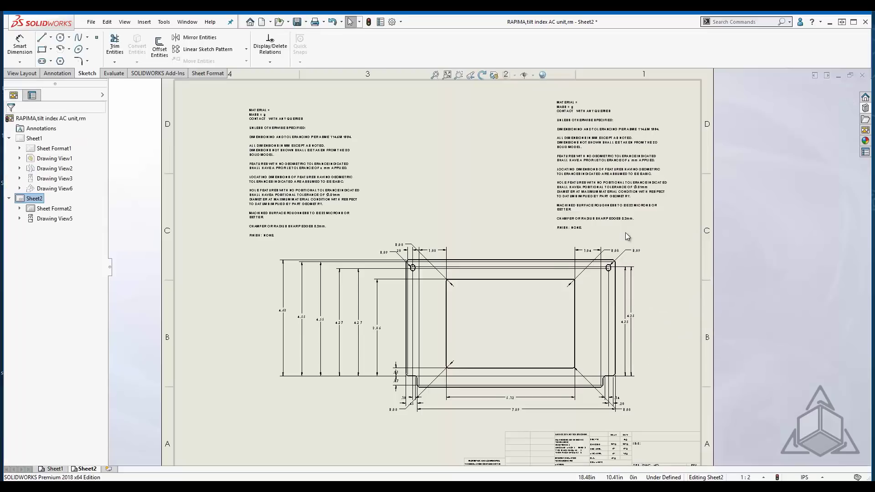
{"action": "mouse_move", "coordinate": [540, 252]}
{"action": "left_mouse_down"}
{"action": "mouse_move", "coordinate": [526, 271]}
{"action": "mouse_move", "coordinate": [524, 255]}
{"action": "mouse_move", "coordinate": [497, 256]}
{"action": "left_mouse_up"}
{"action": "left_click", "coordinate": [655, 287]}
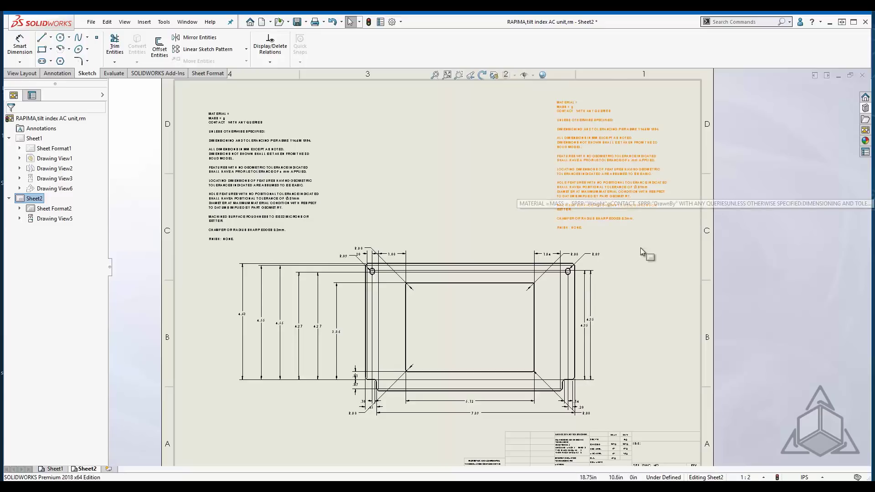
Attach the upper-right note to the base plate view, and move the view slightly to test the attachment
{"action": "right_click", "coordinate": [600, 161]}
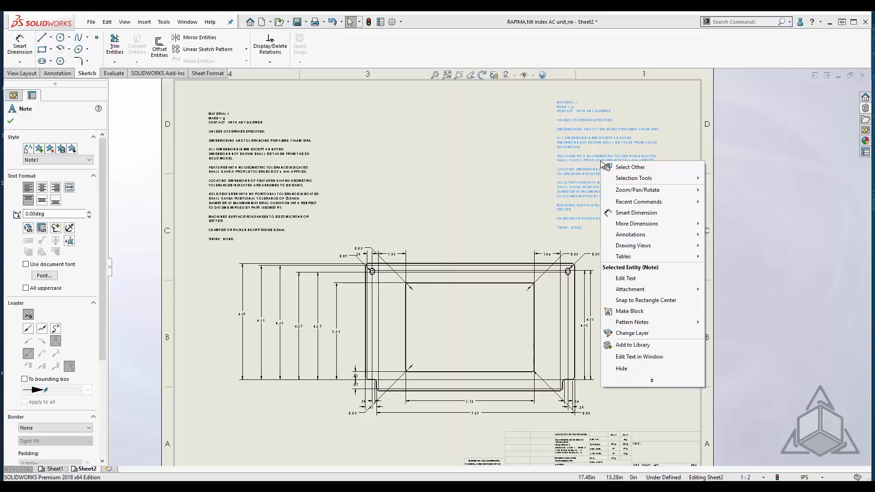
{"action": "mouse_move", "coordinate": [632, 292]}
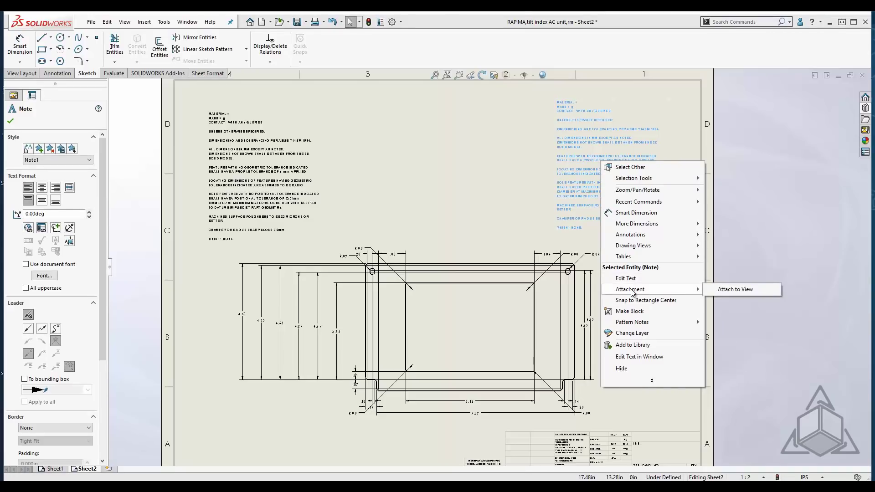
{"action": "left_click", "coordinate": [740, 289]}
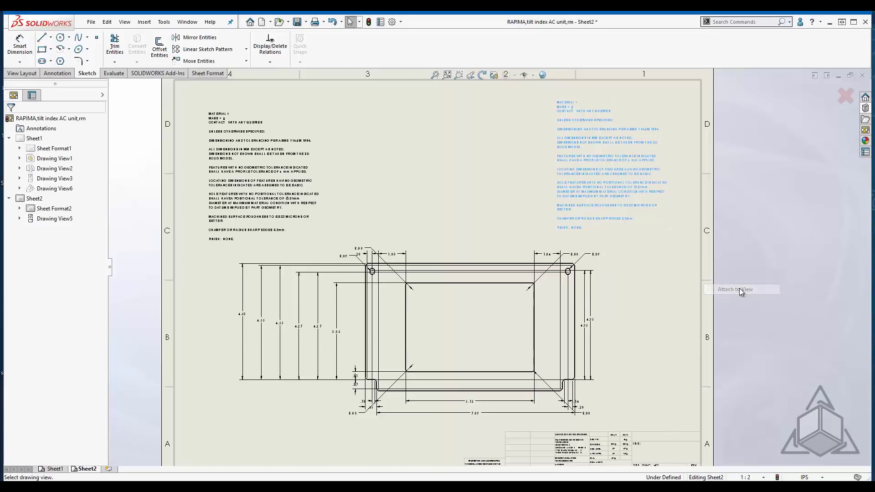
{"action": "left_click", "coordinate": [502, 258]}
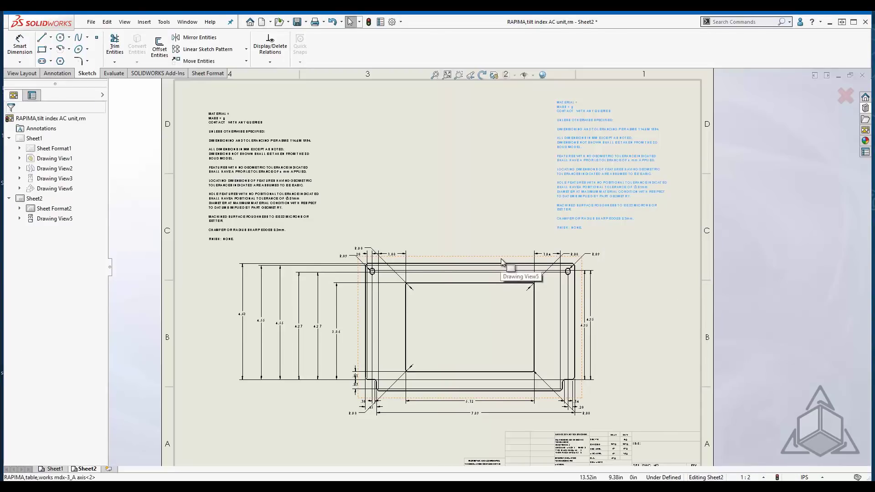
{"action": "left_click", "coordinate": [454, 186]}
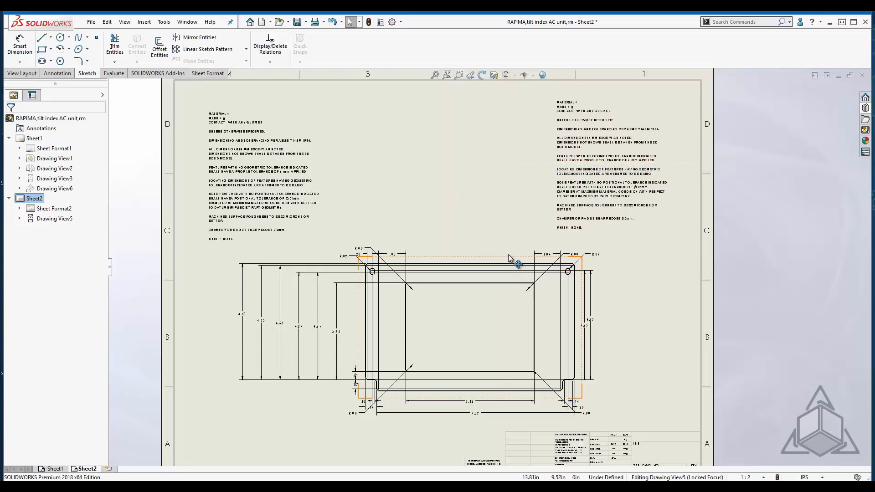
{"action": "mouse_move", "coordinate": [509, 253]}
{"action": "left_mouse_down"}
{"action": "mouse_move", "coordinate": [516, 248]}
{"action": "mouse_move", "coordinate": [521, 259]}
{"action": "left_mouse_up"}
Attach the upper-left note to the sheet instead of the view, and shift the base plate view slightly to test it
{"action": "right_click", "coordinate": [262, 170]}
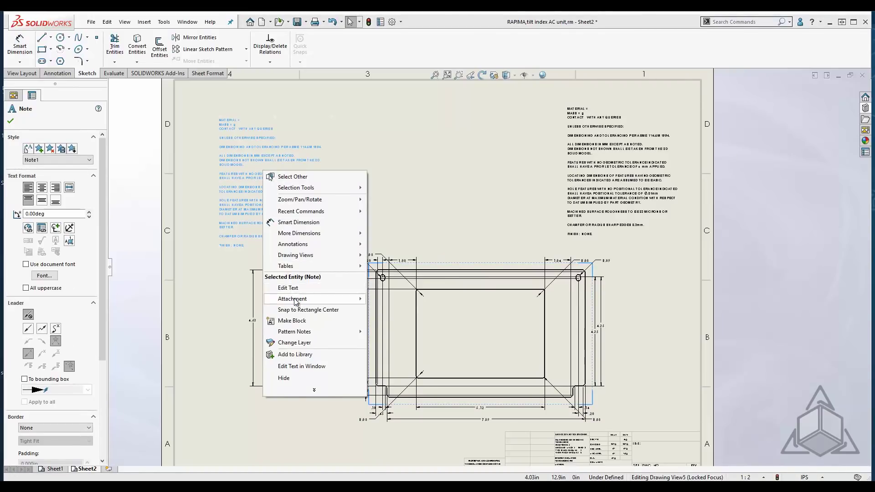
{"action": "mouse_move", "coordinate": [296, 302]}
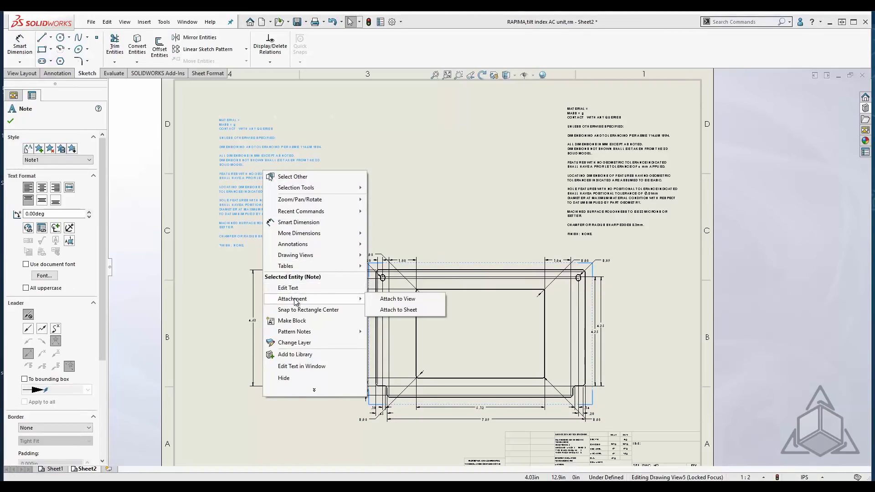
{"action": "left_click", "coordinate": [406, 313]}
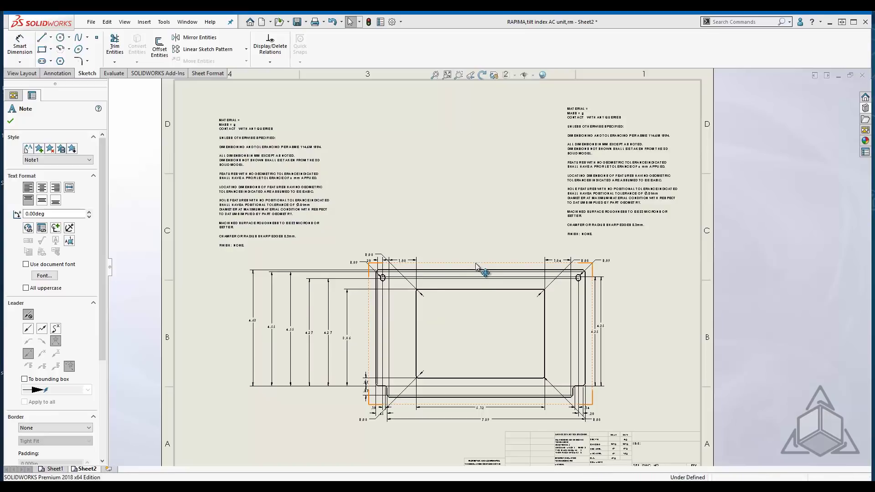
{"action": "mouse_move", "coordinate": [476, 267]}
{"action": "left_mouse_down"}
{"action": "mouse_move", "coordinate": [498, 276]}
{"action": "mouse_move", "coordinate": [471, 276]}
{"action": "mouse_move", "coordinate": [470, 262]}
{"action": "left_mouse_up"}
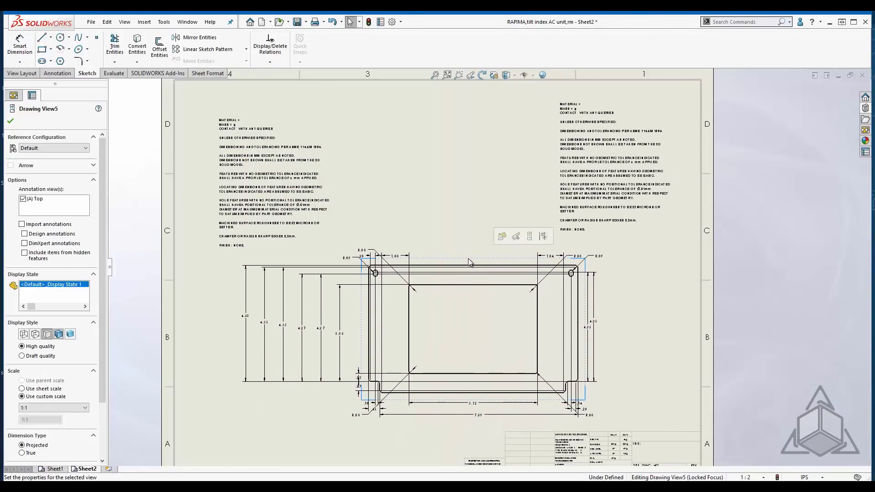